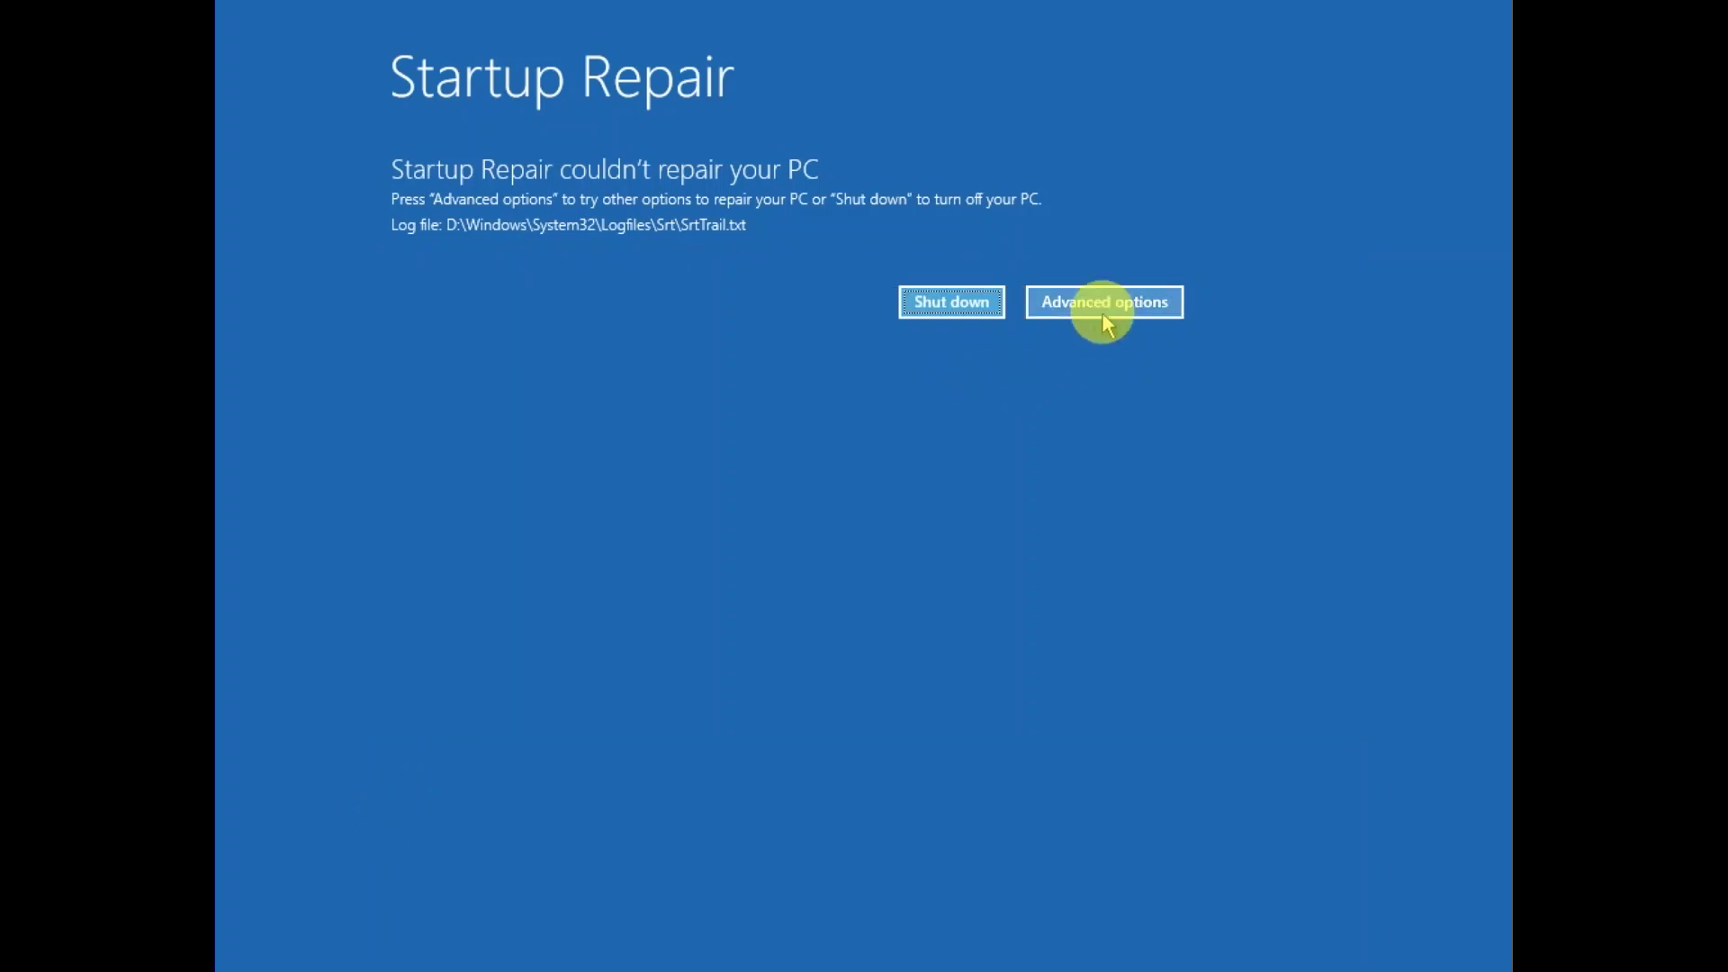
Step: Go from the failed Startup Repair screen through Troubleshoot to the Advanced options menu
left_click(1104, 306)
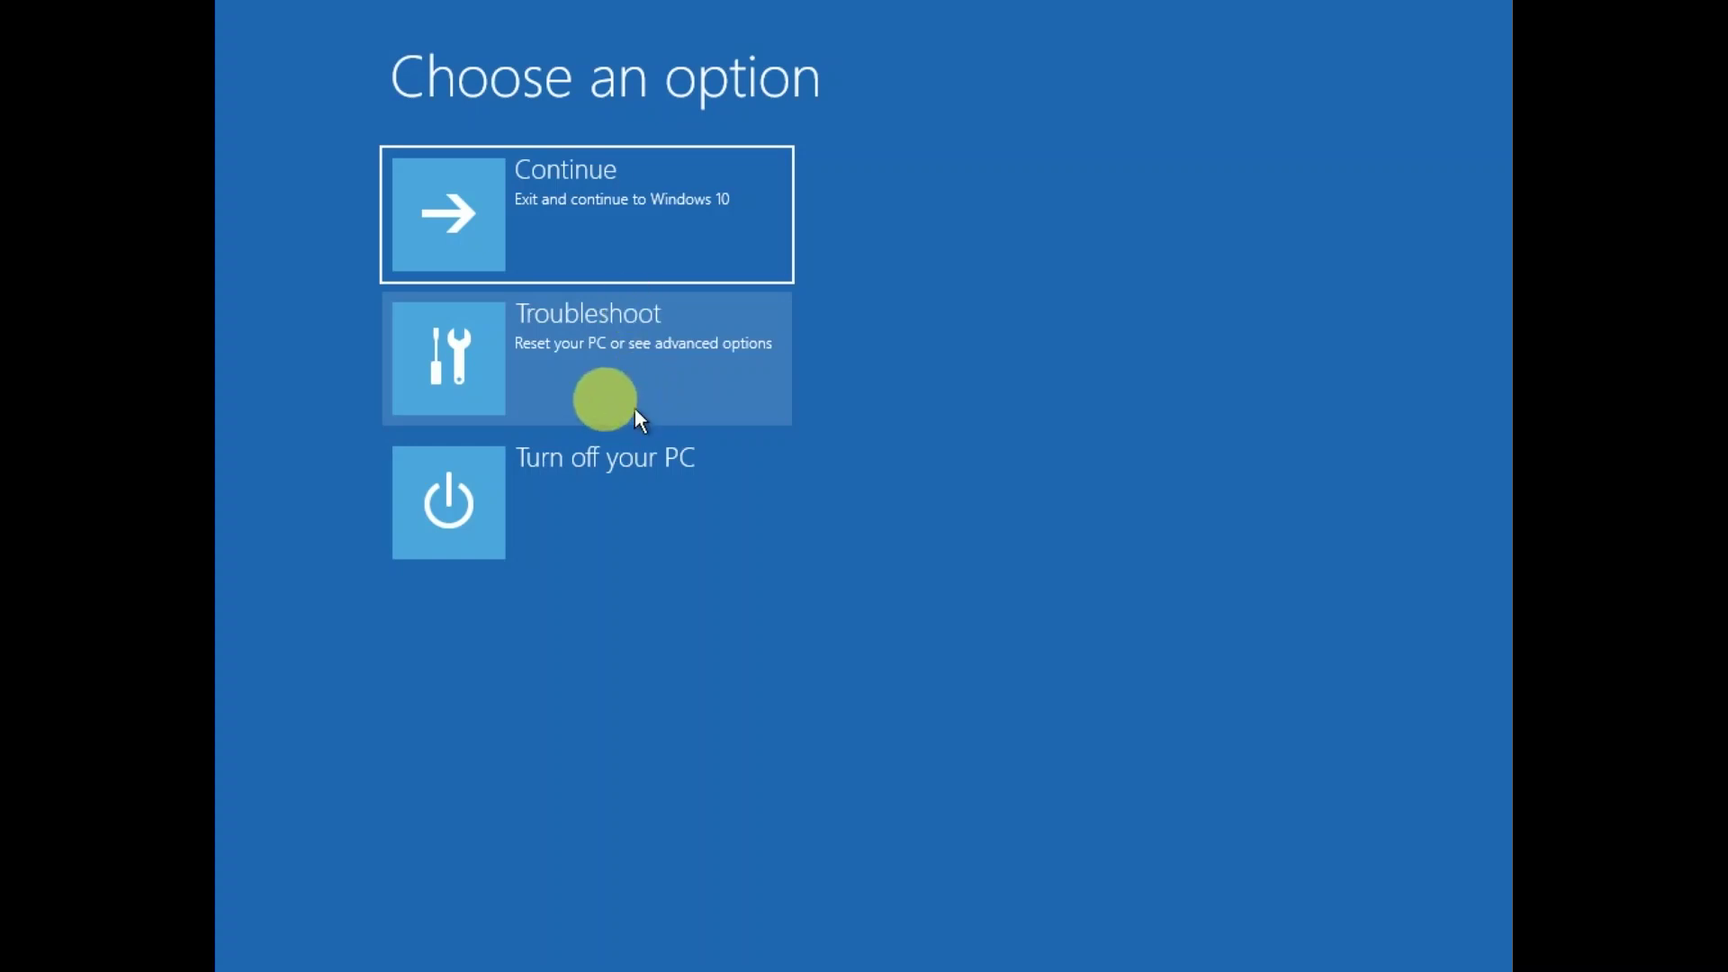
left_click(641, 365)
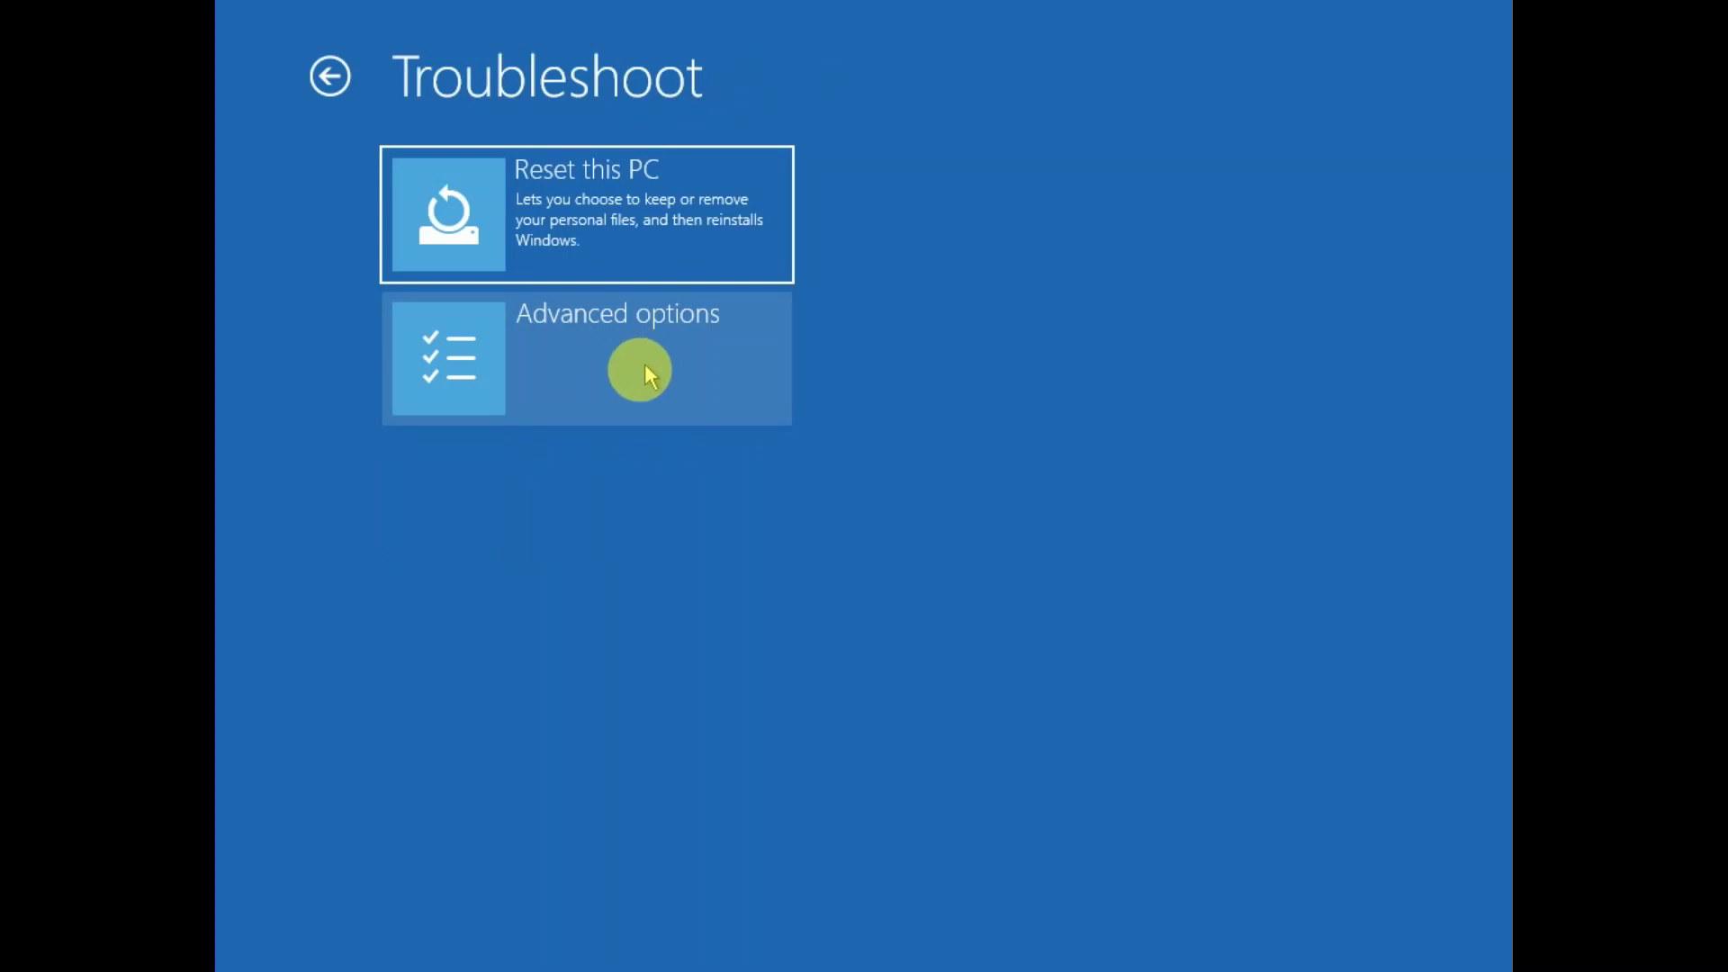
left_click(641, 372)
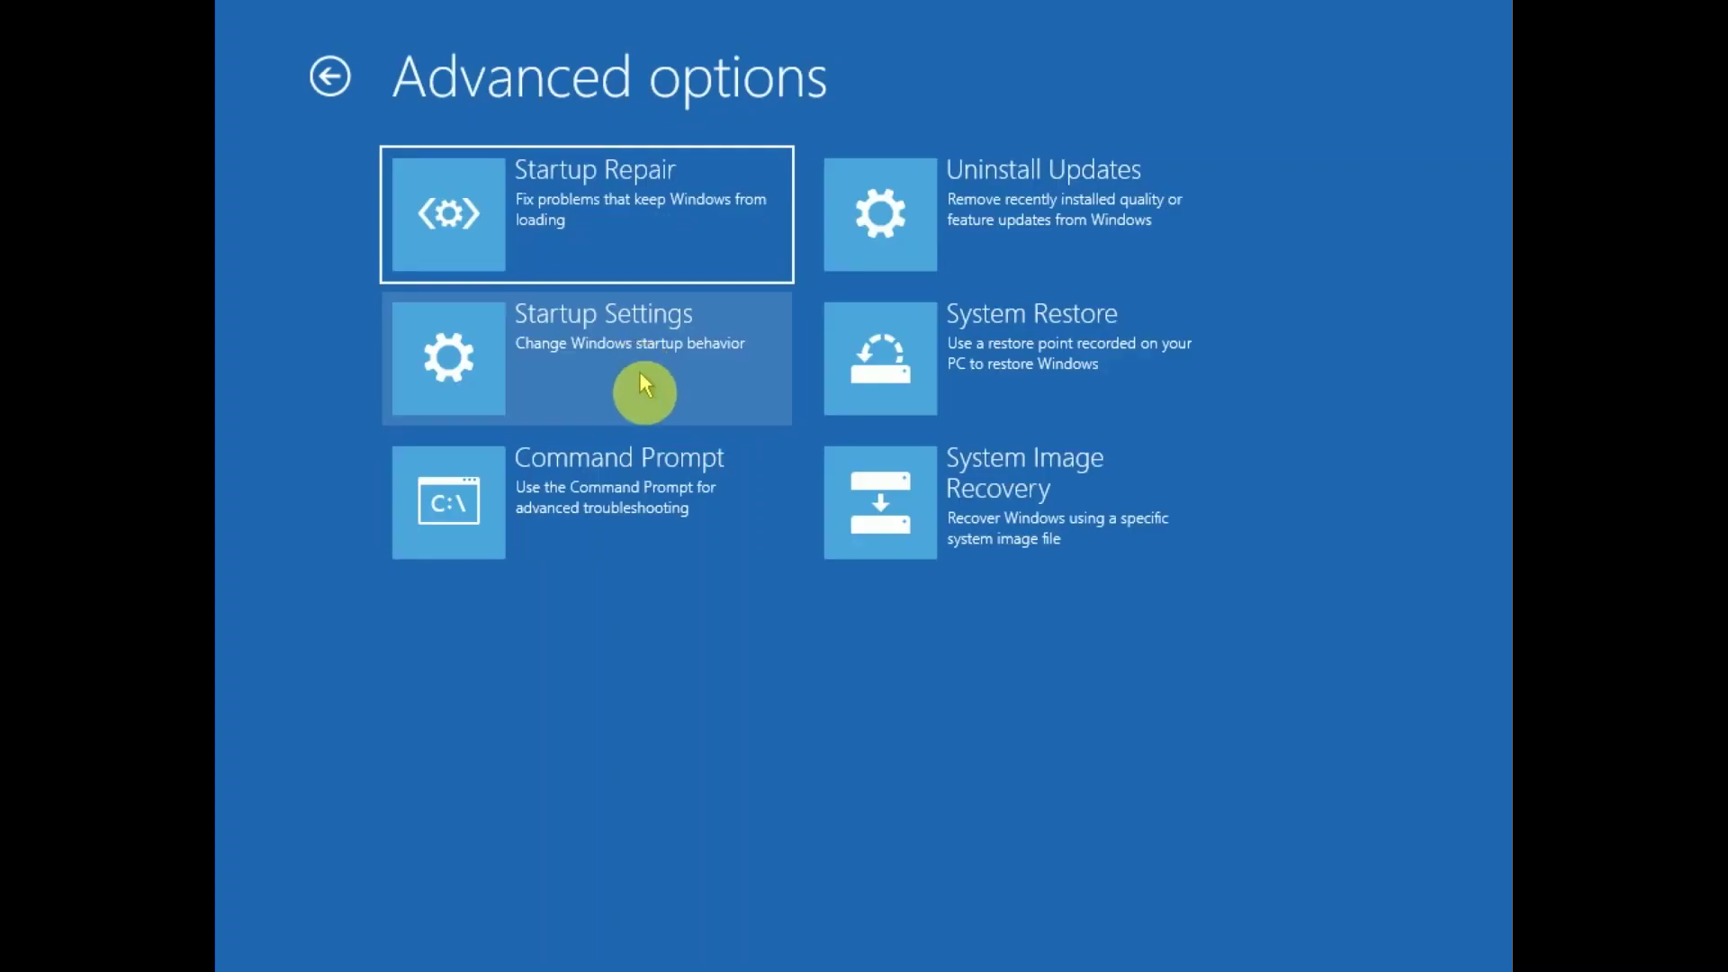
Step: Open Command Prompt from Advanced options and run sfc /scannow
left_click(600, 484)
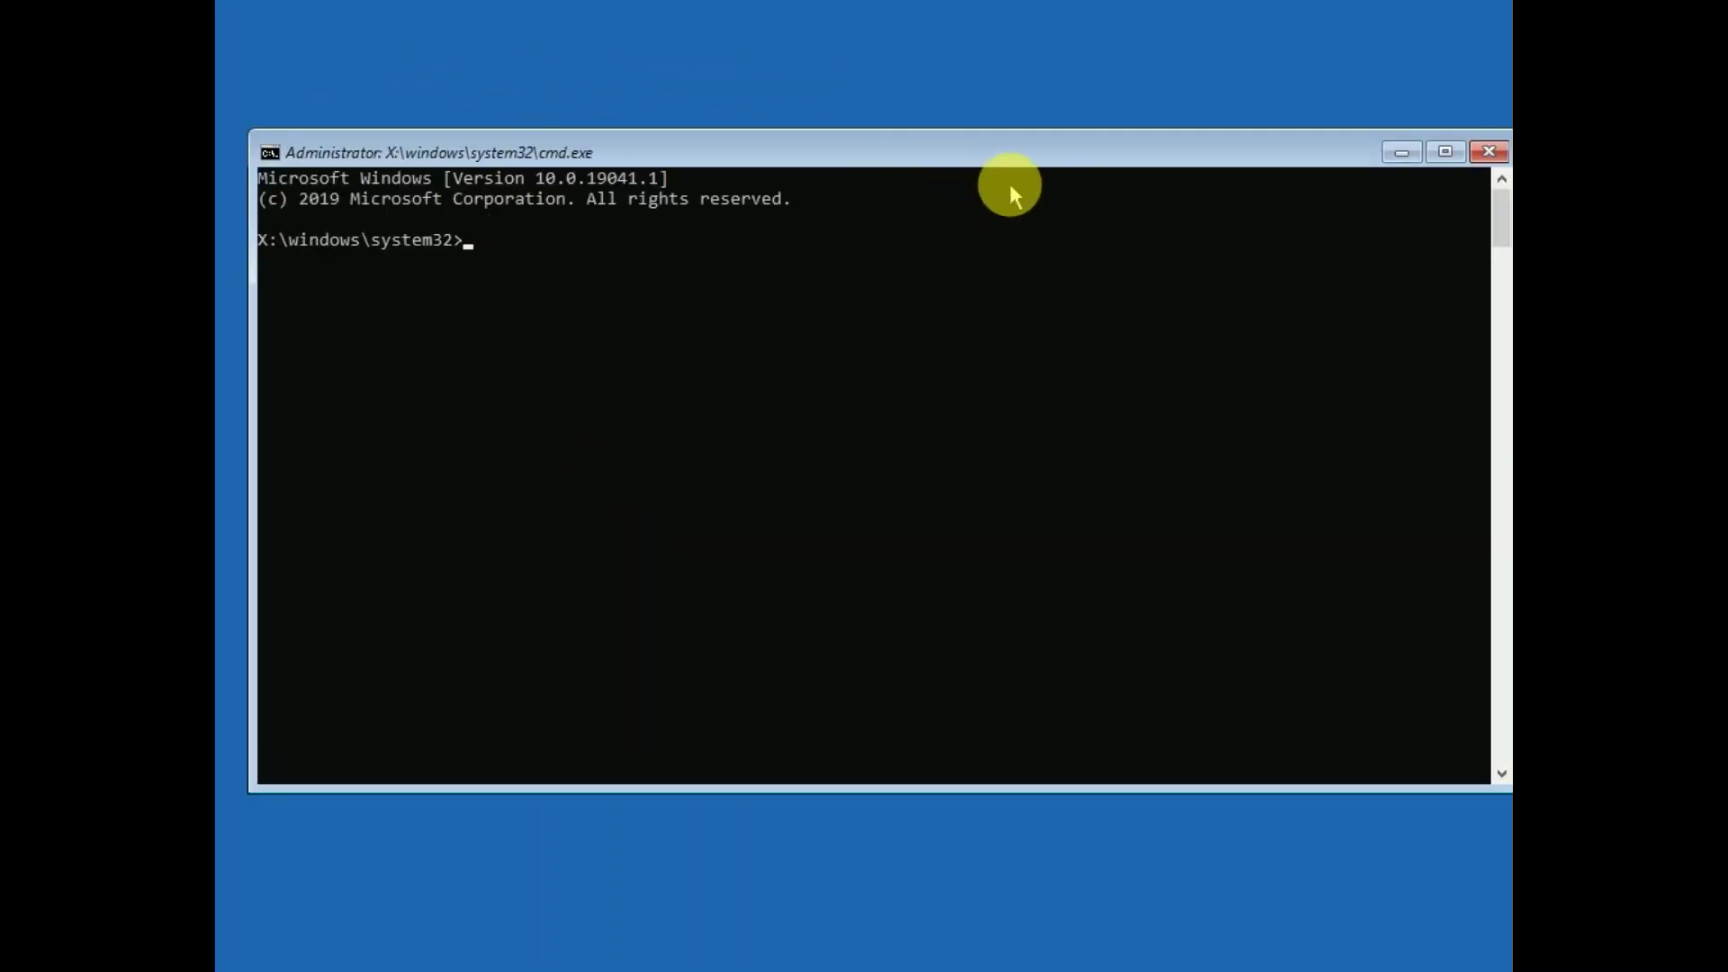
left_click_drag(1025, 157, 981, 162)
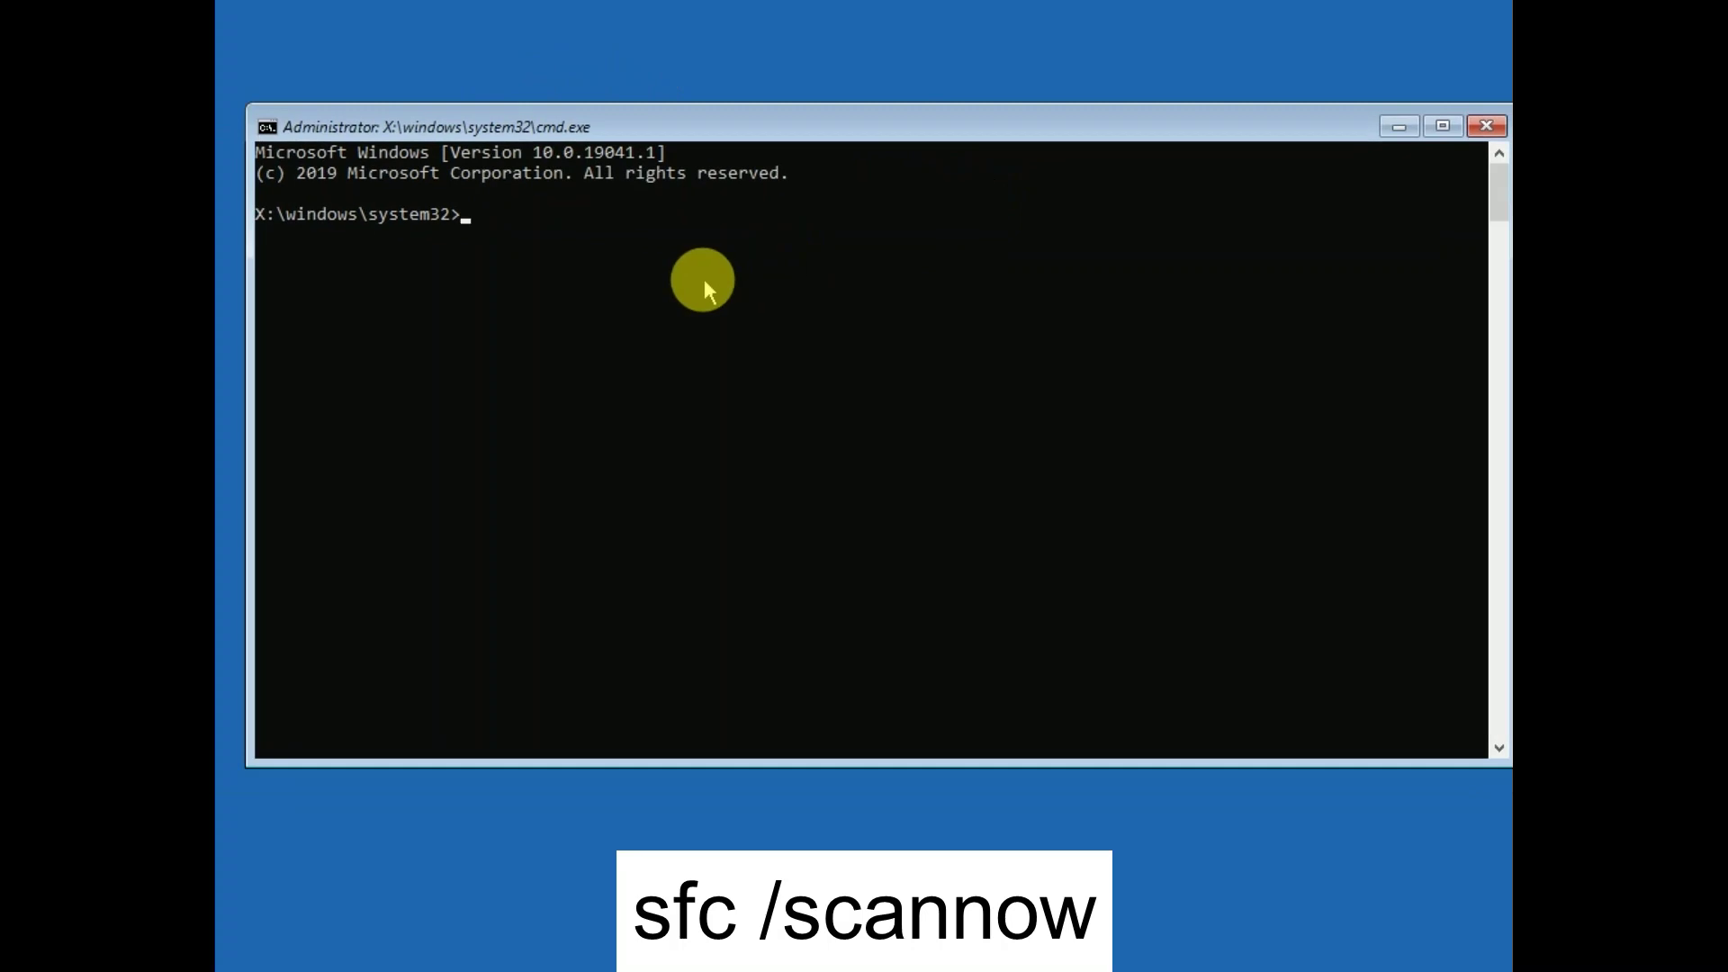
type("s")
type("fc /")
type("scann")
type("ow")
key("Return")
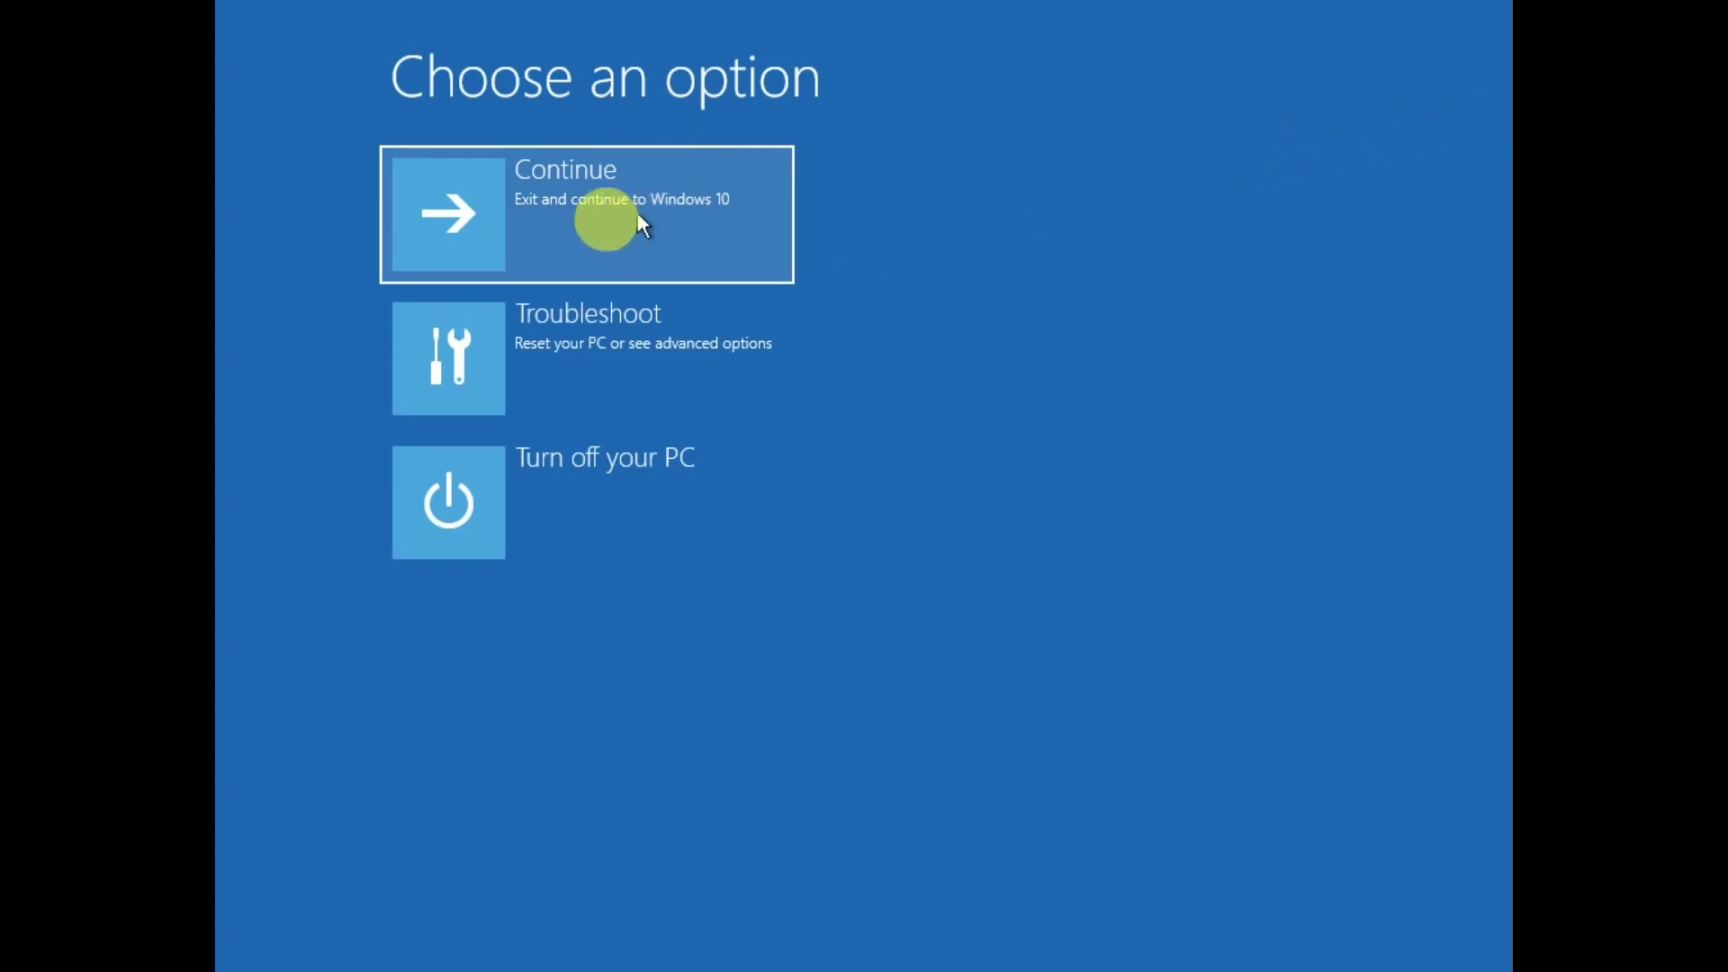
Step: Reopen Command Prompt via Troubleshoot and Advanced options
left_click(594, 363)
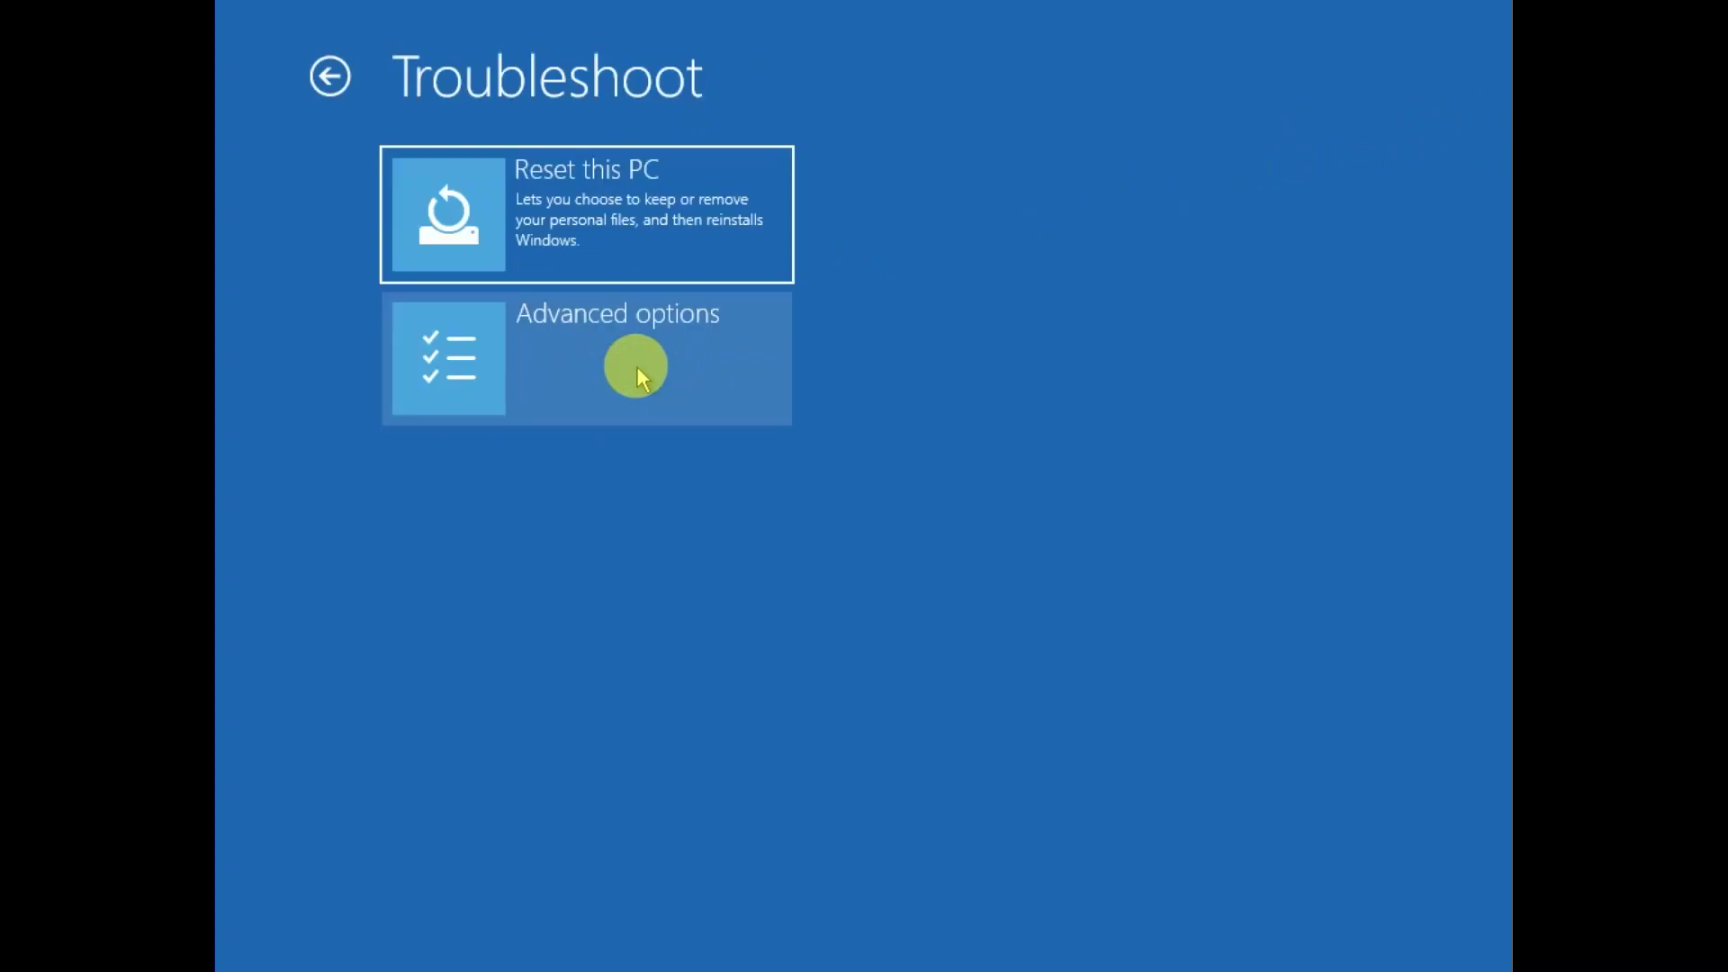
left_click(637, 369)
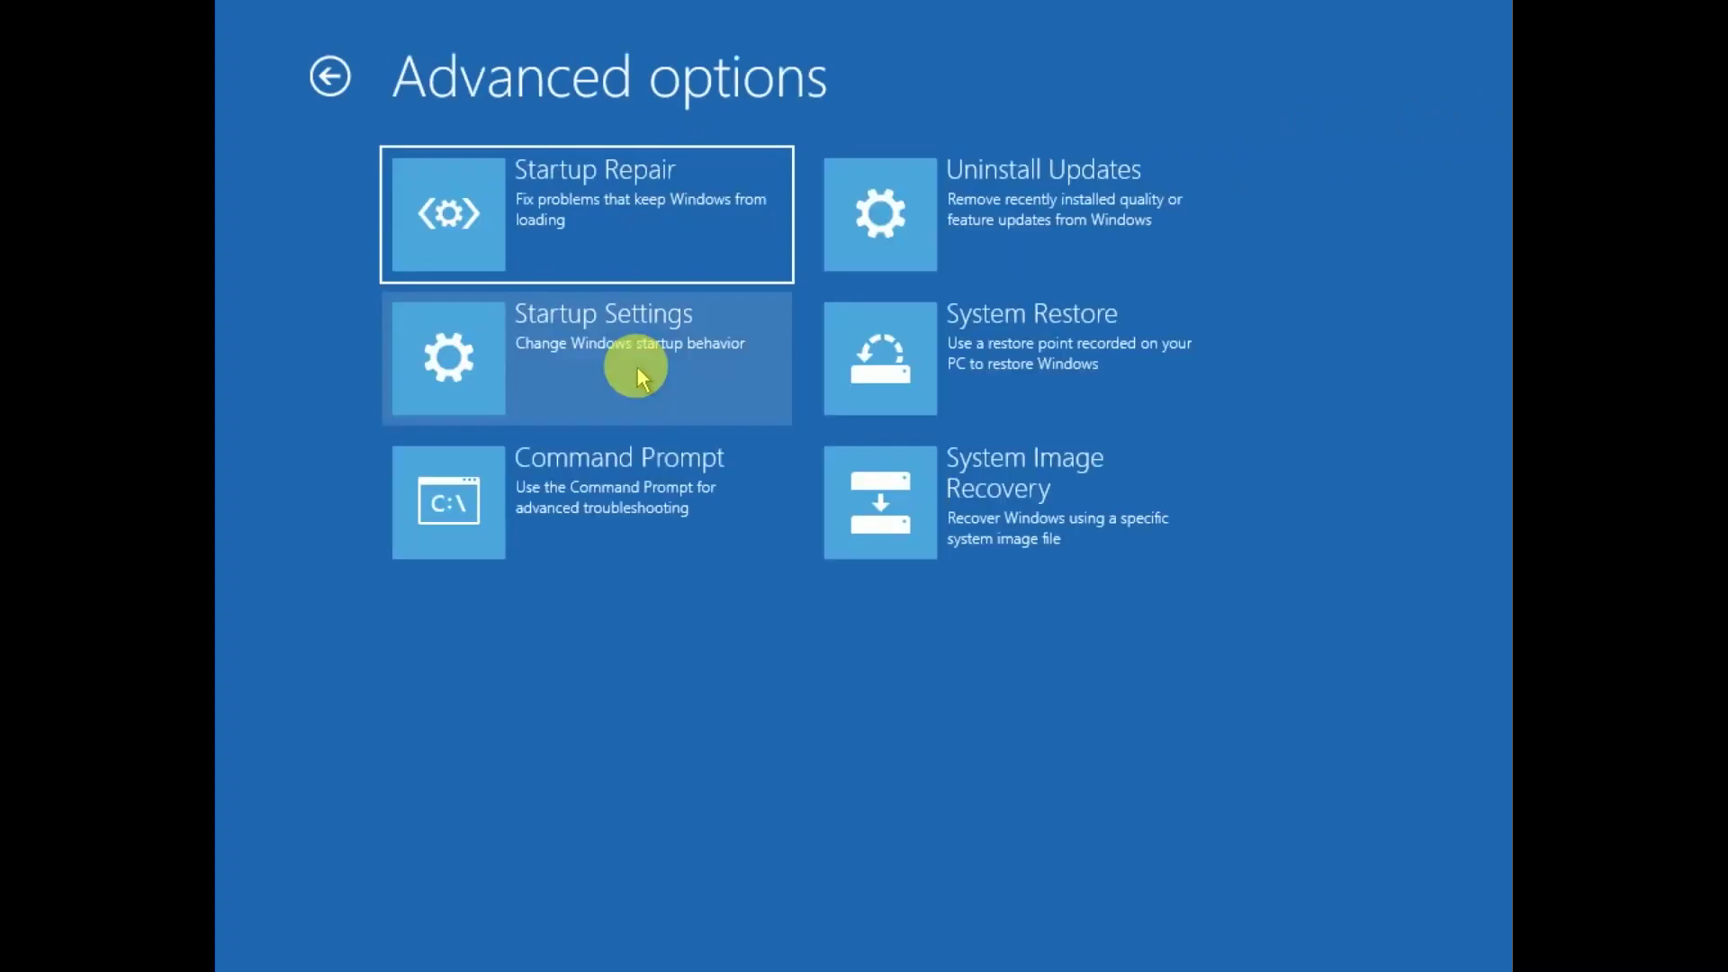
left_click(644, 486)
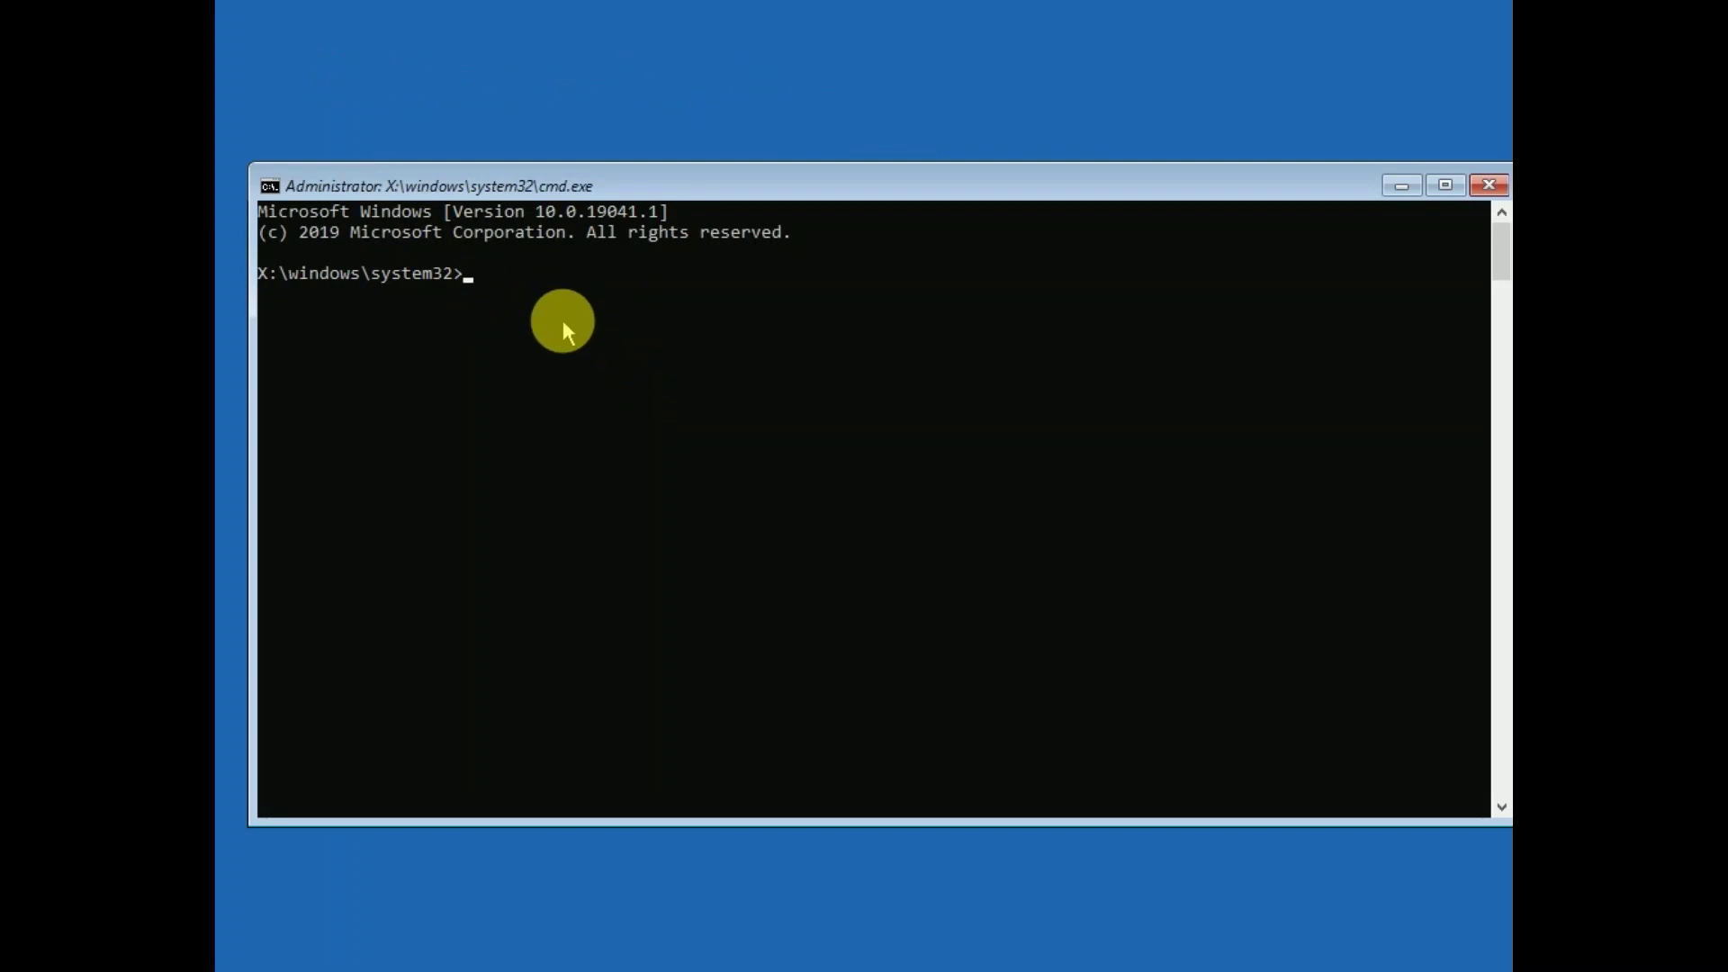
Step: Run chkdsk c: /f /r and review the results showing no problems
type("chkdsk c: /f /")
type("r")
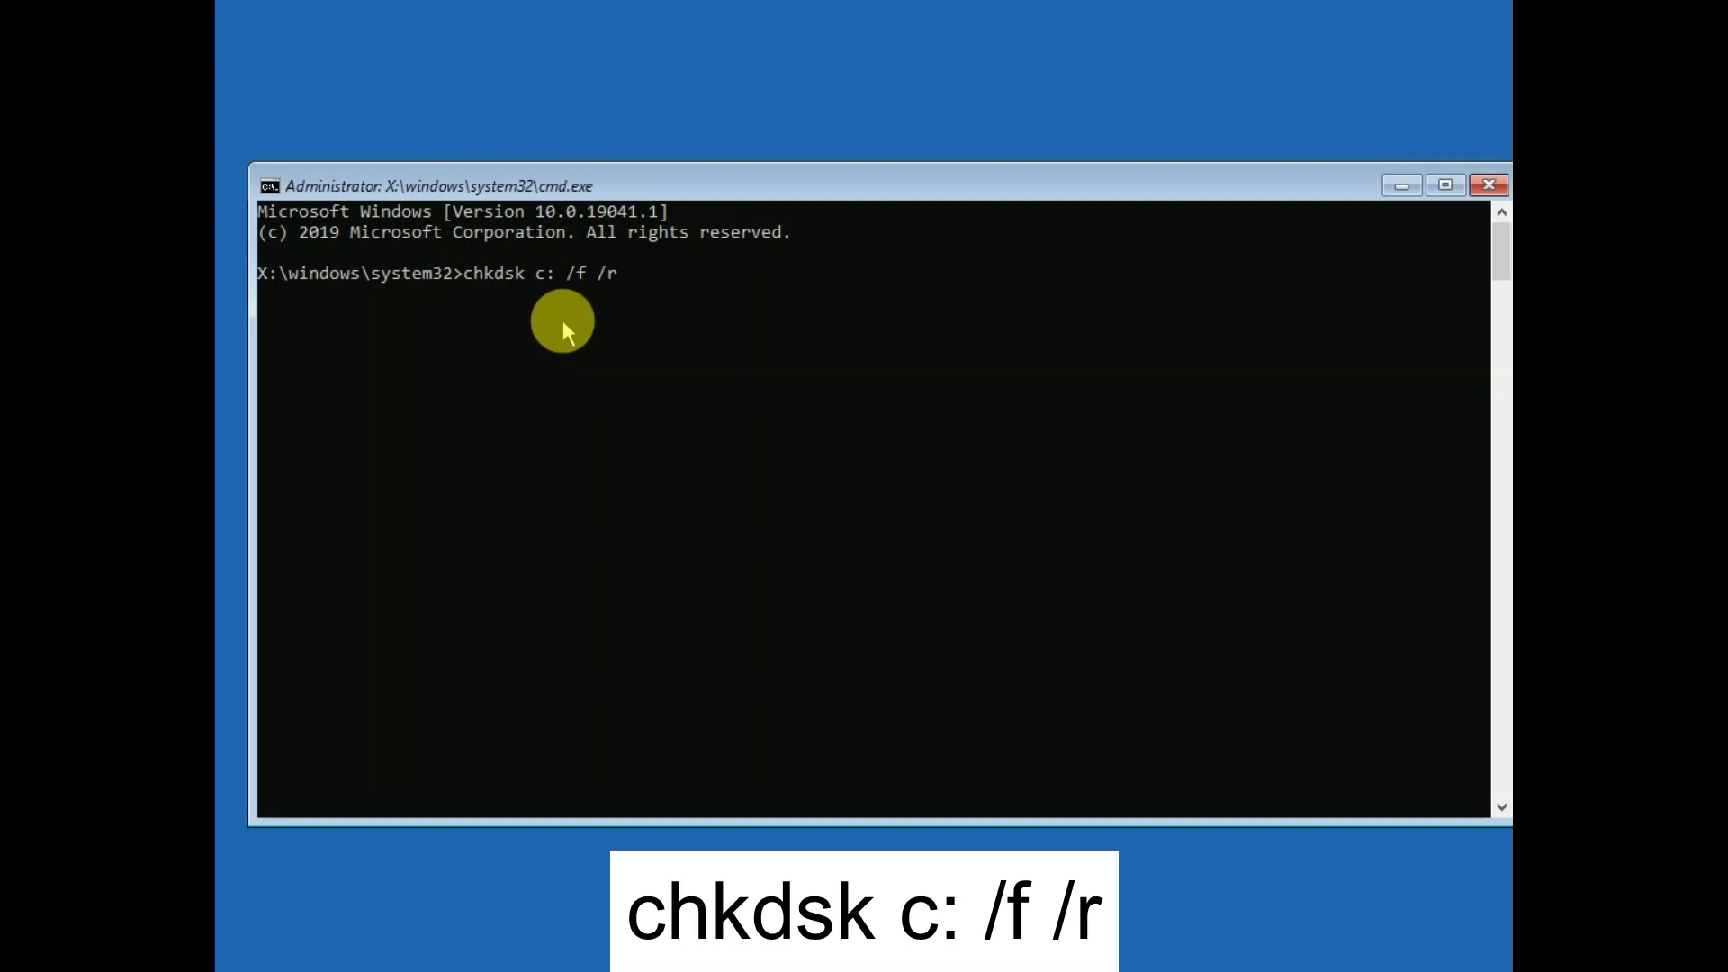
key("Return")
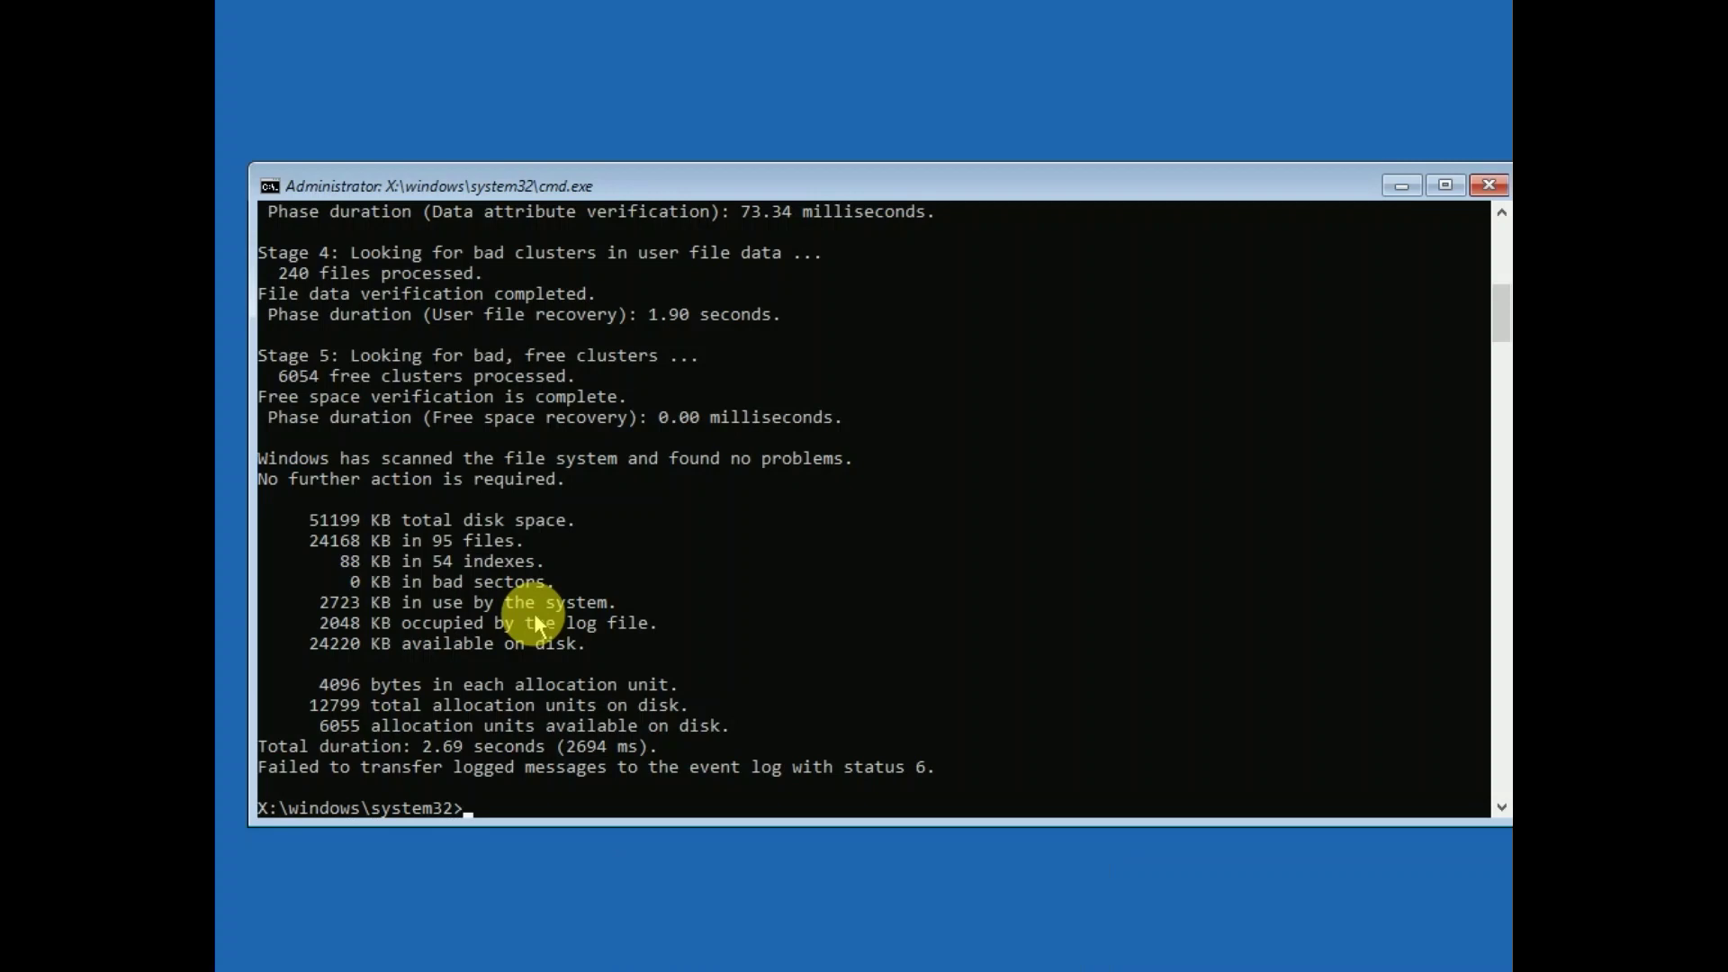
left_click(570, 601)
scroll(562, 558, "down", 5)
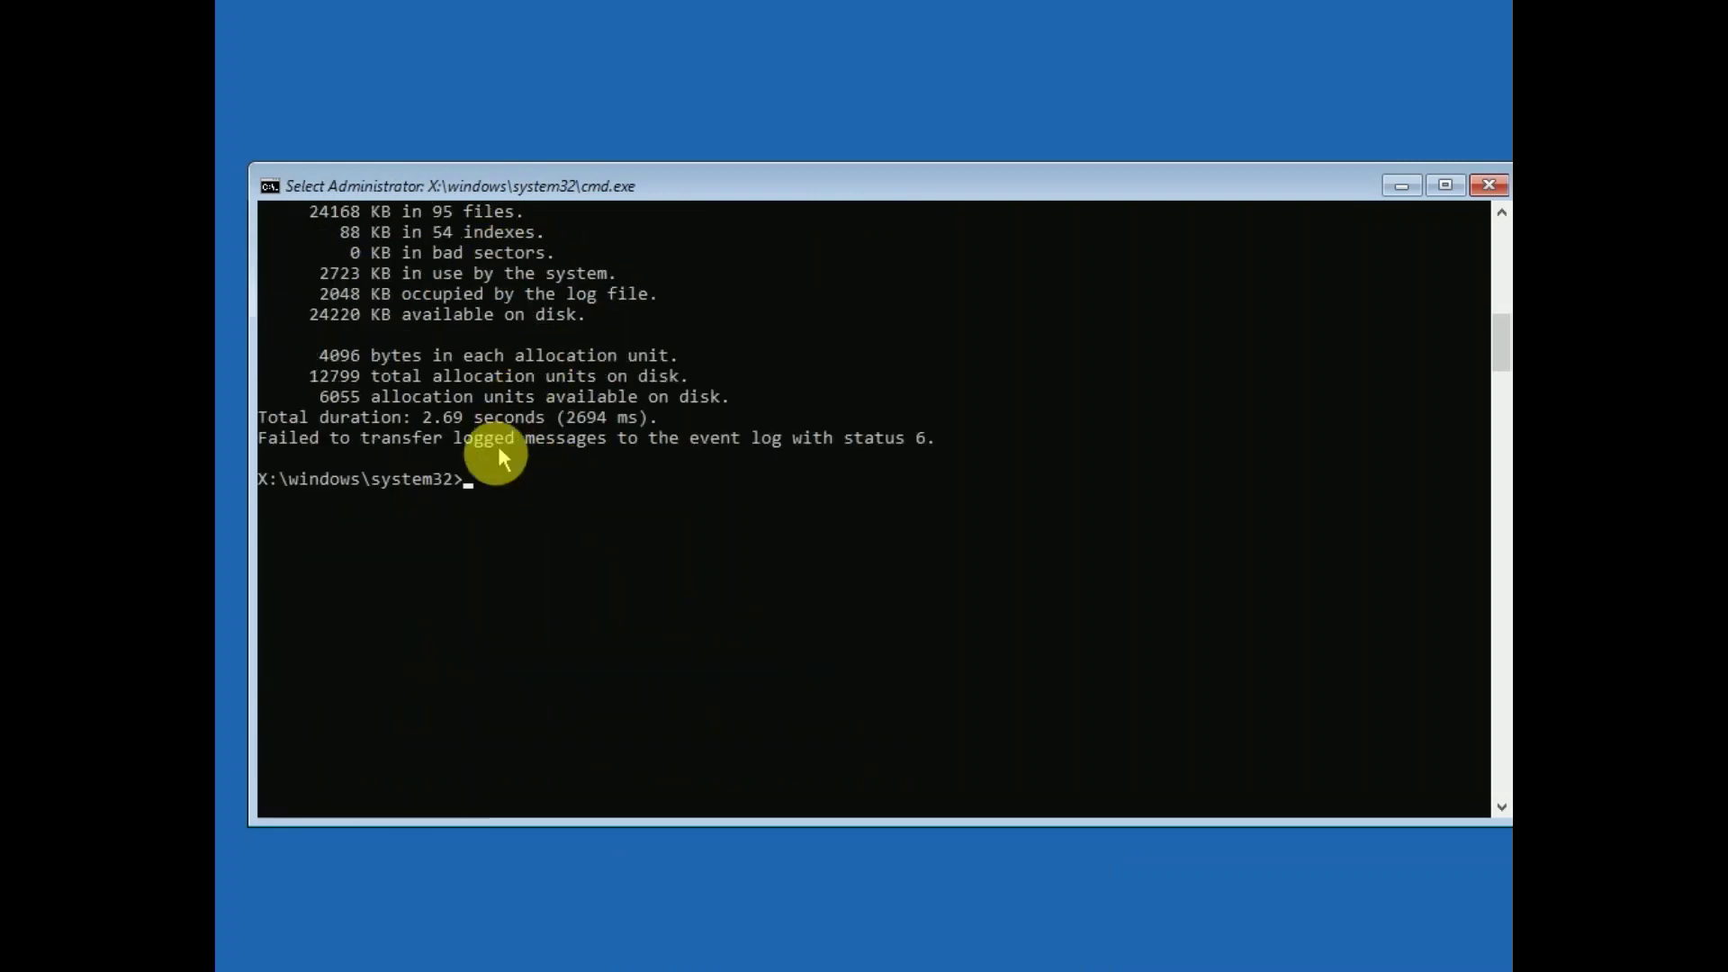
scroll(493, 482, "up", 1)
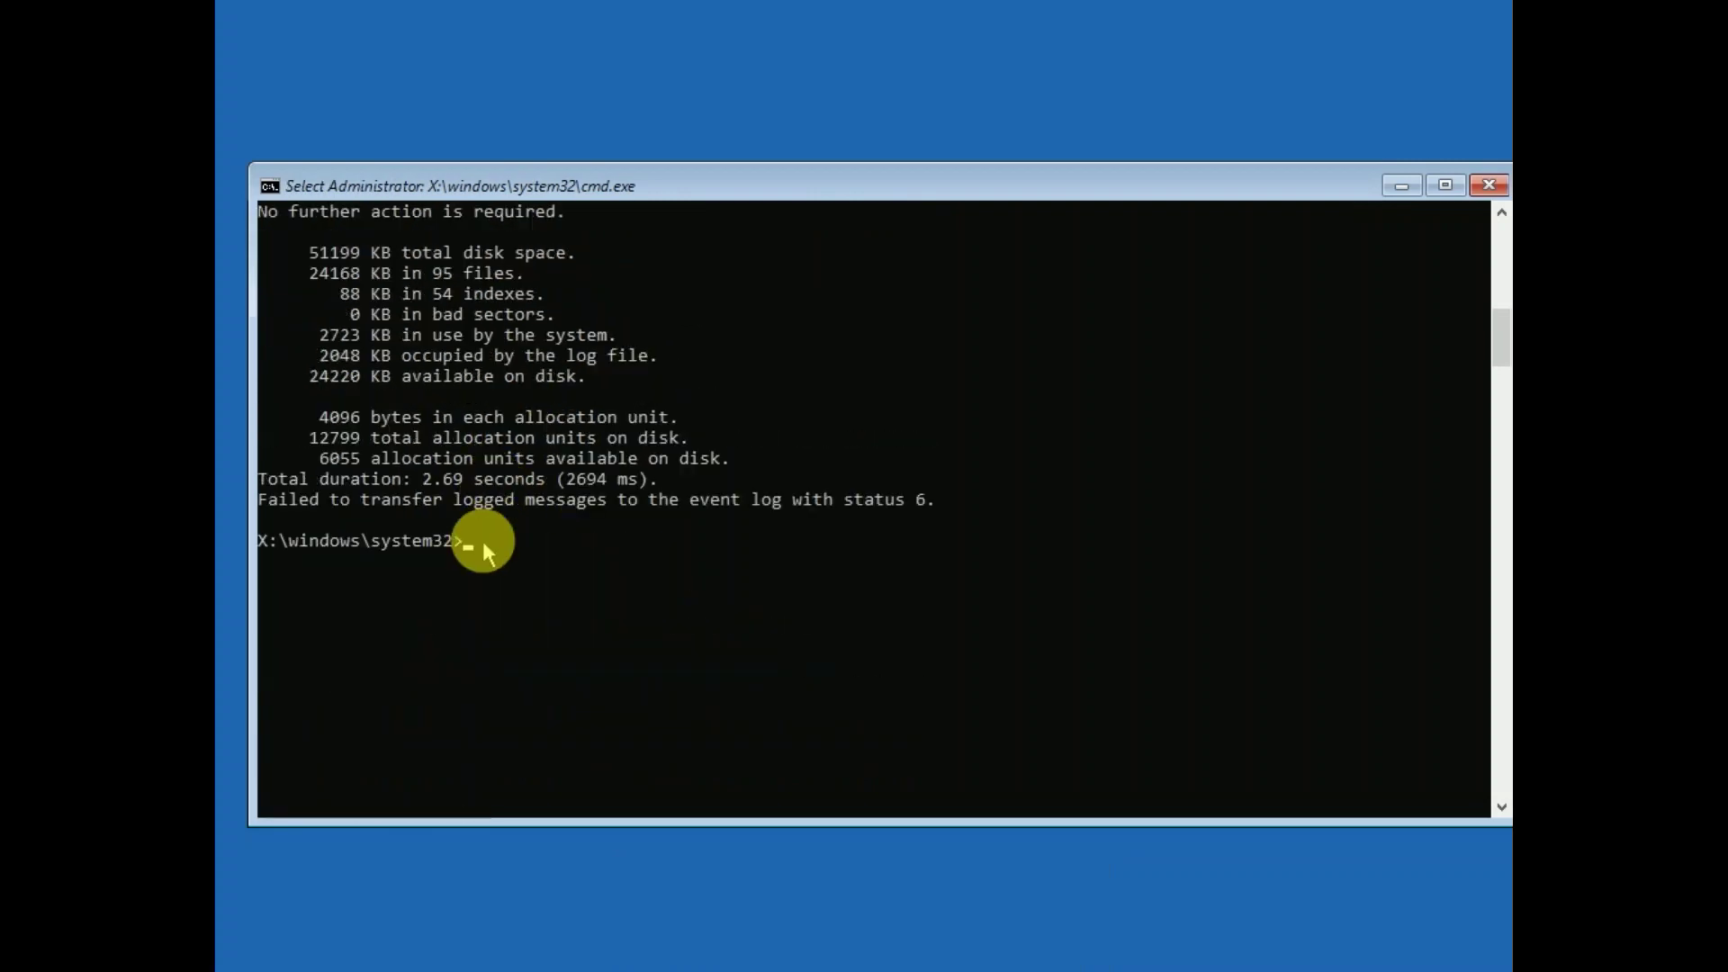
Step: Close the console and launch System Restore, which finds no restore points
type("e")
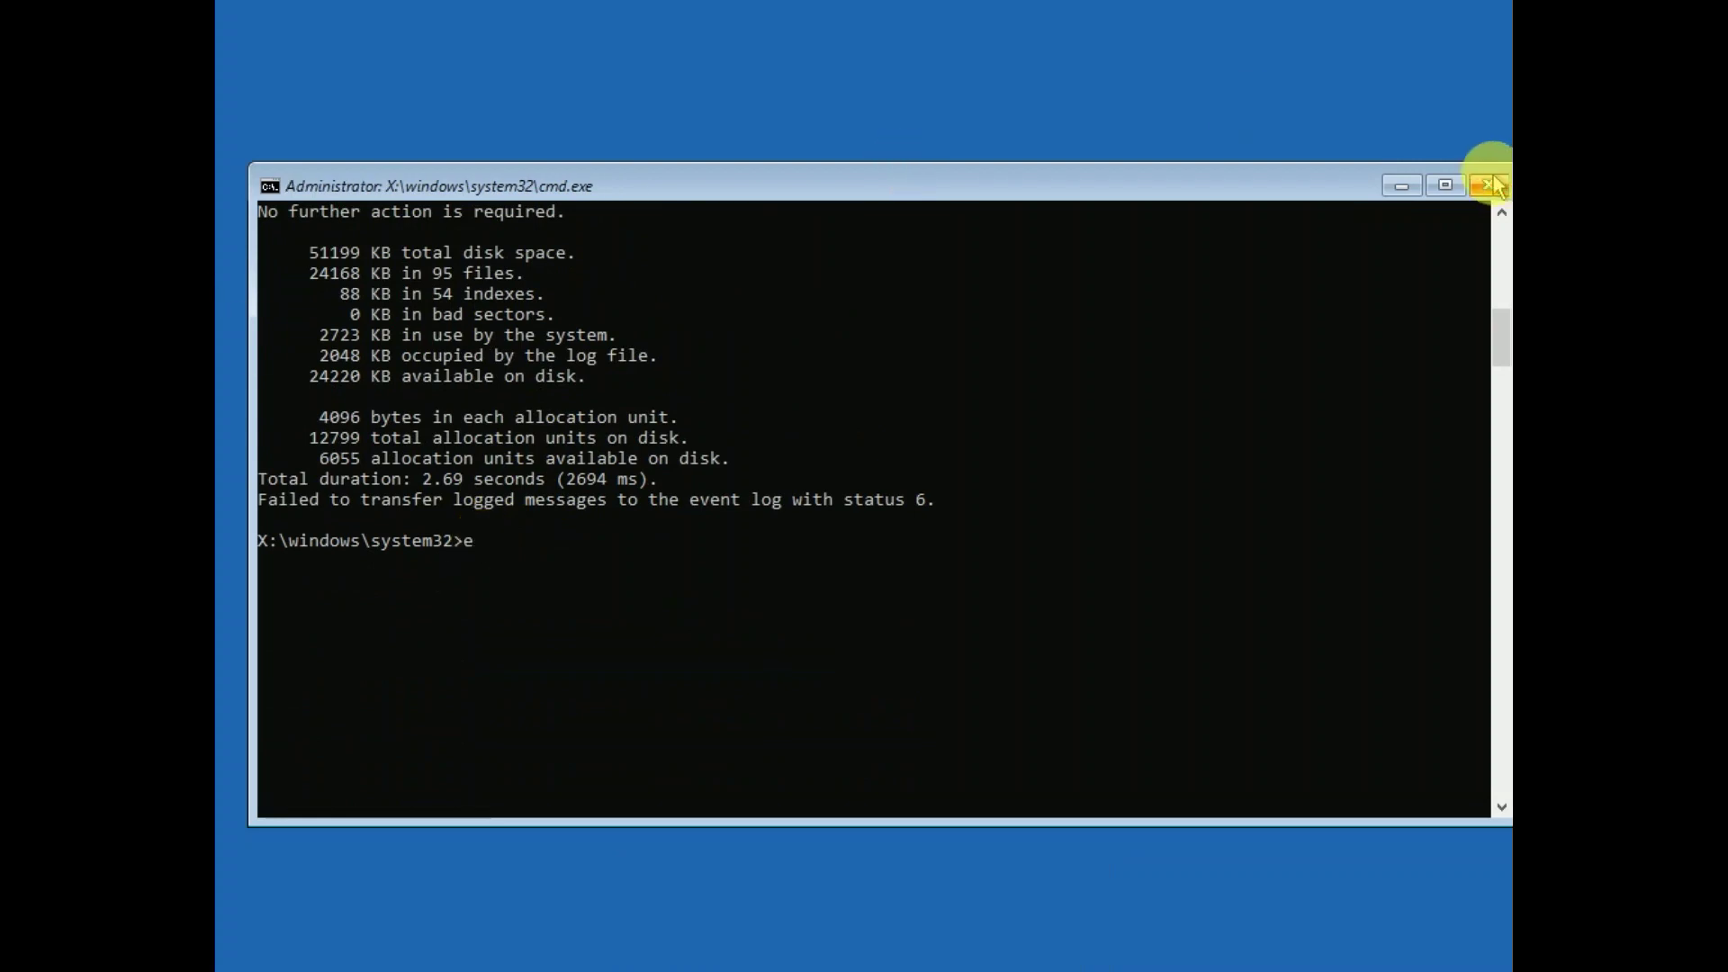
left_click(1494, 187)
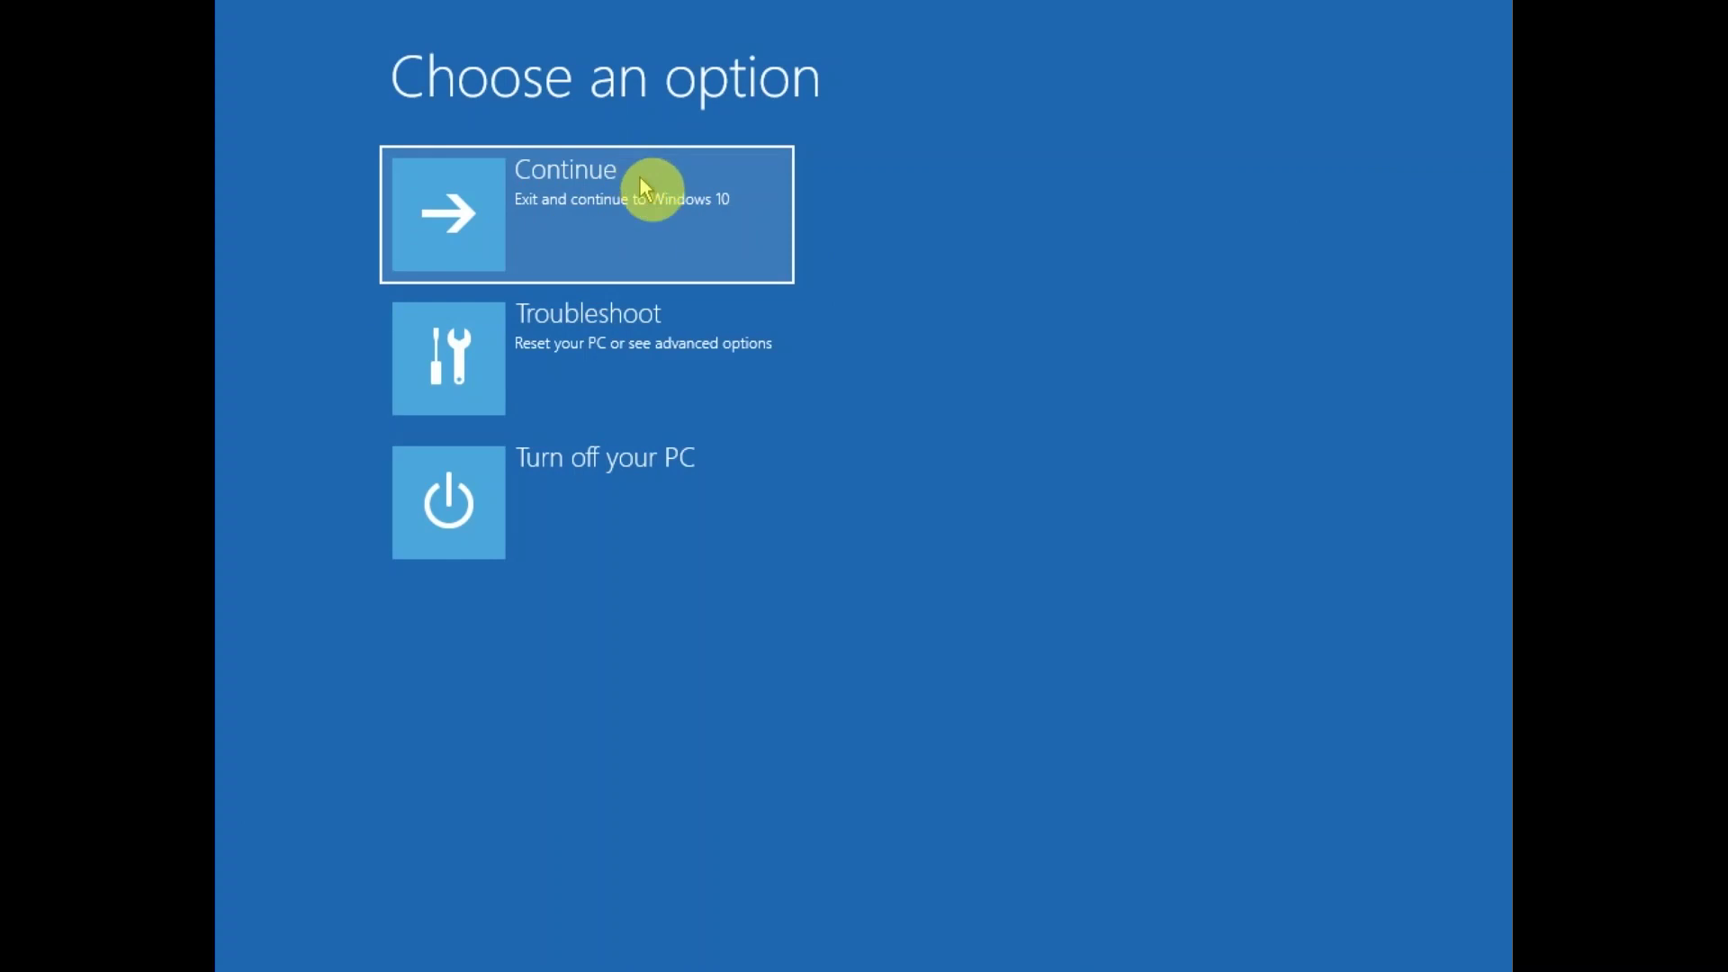
left_click(667, 363)
left_click(667, 361)
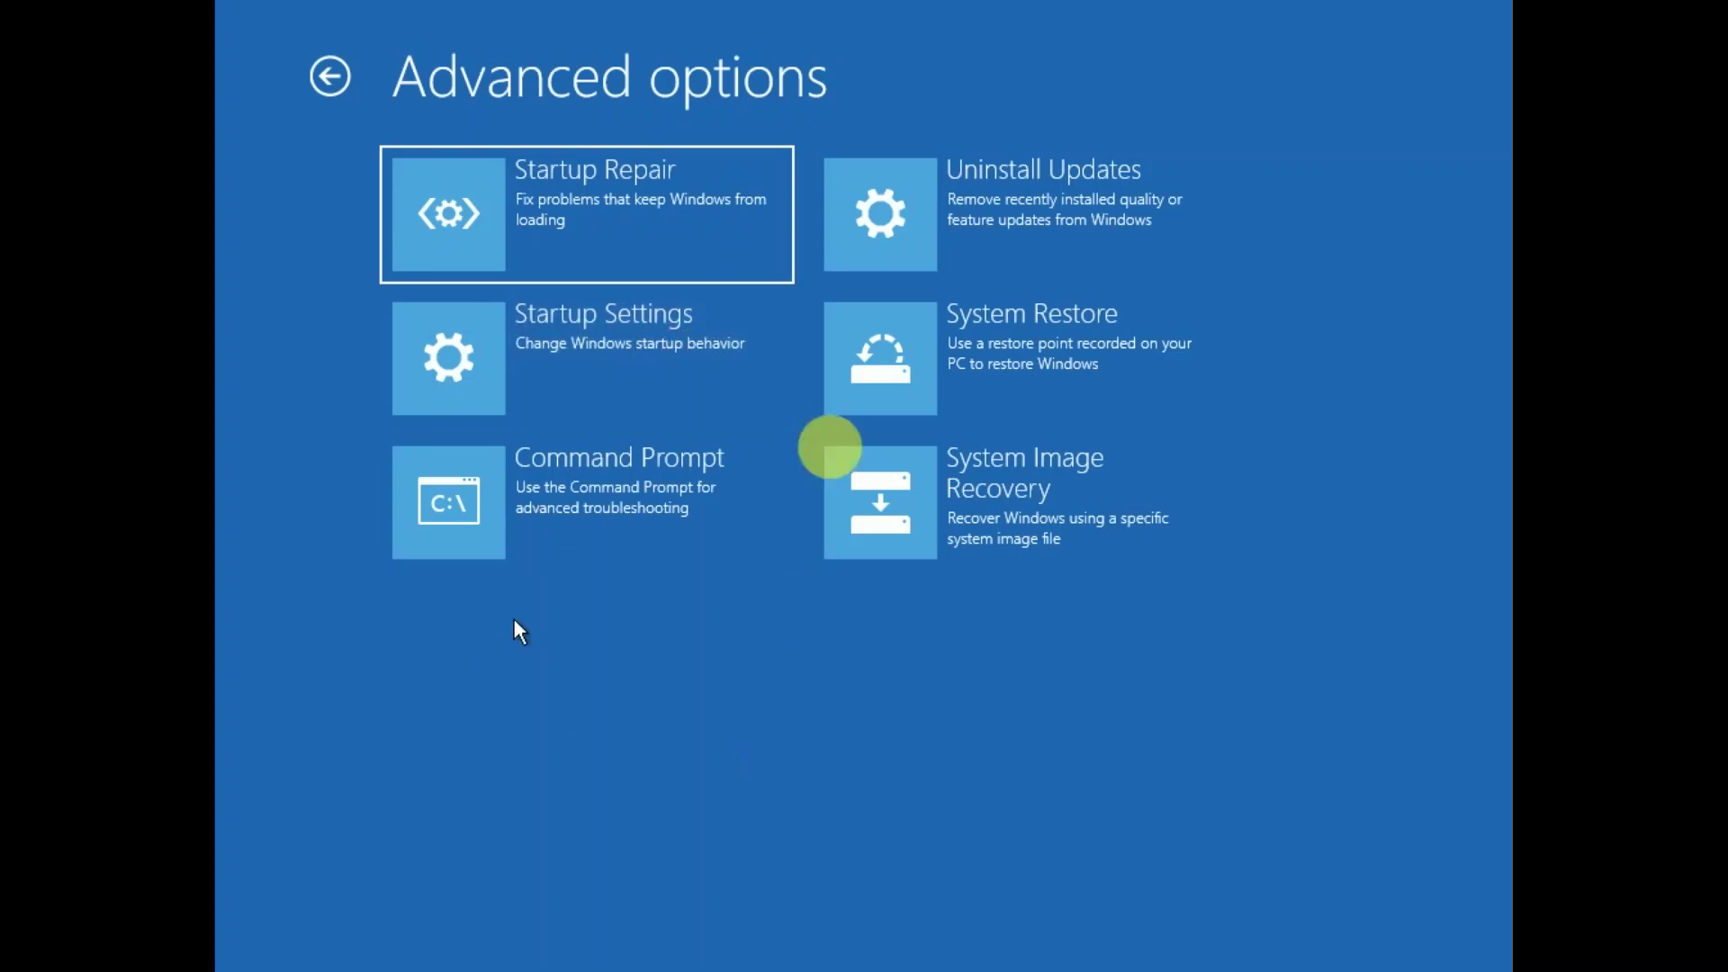
left_click(1026, 376)
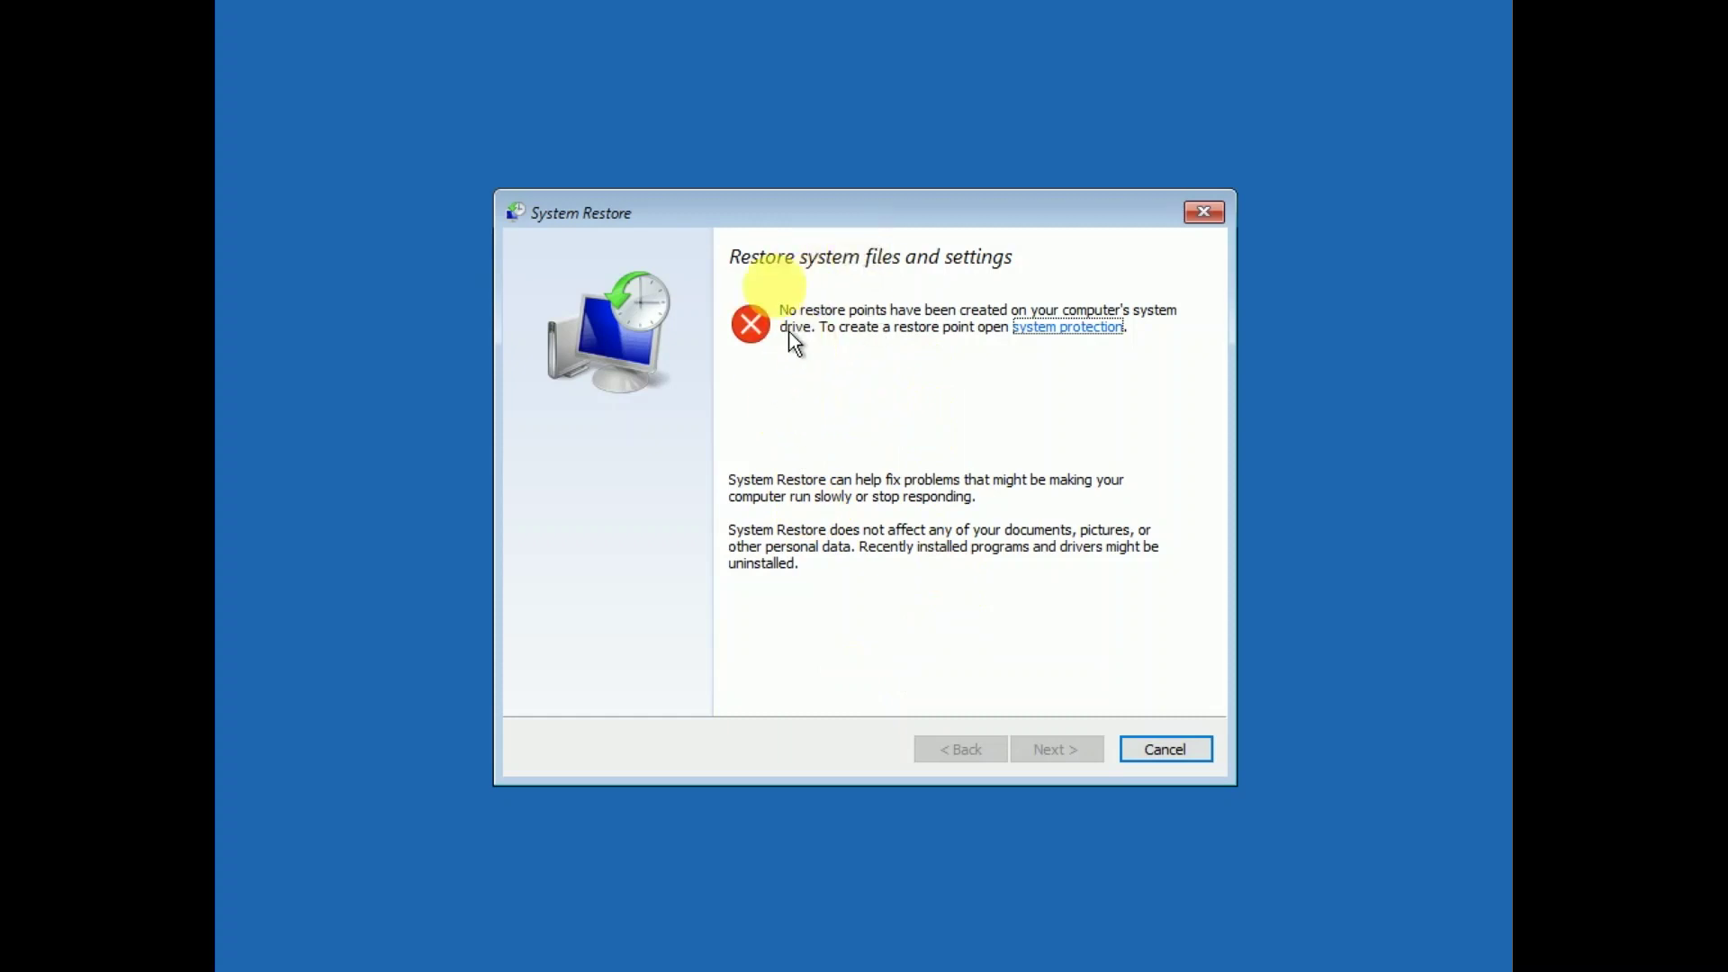
Step: Cancel System Restore, view the Uninstall Updates options, then back out to Troubleshoot
left_click(1167, 749)
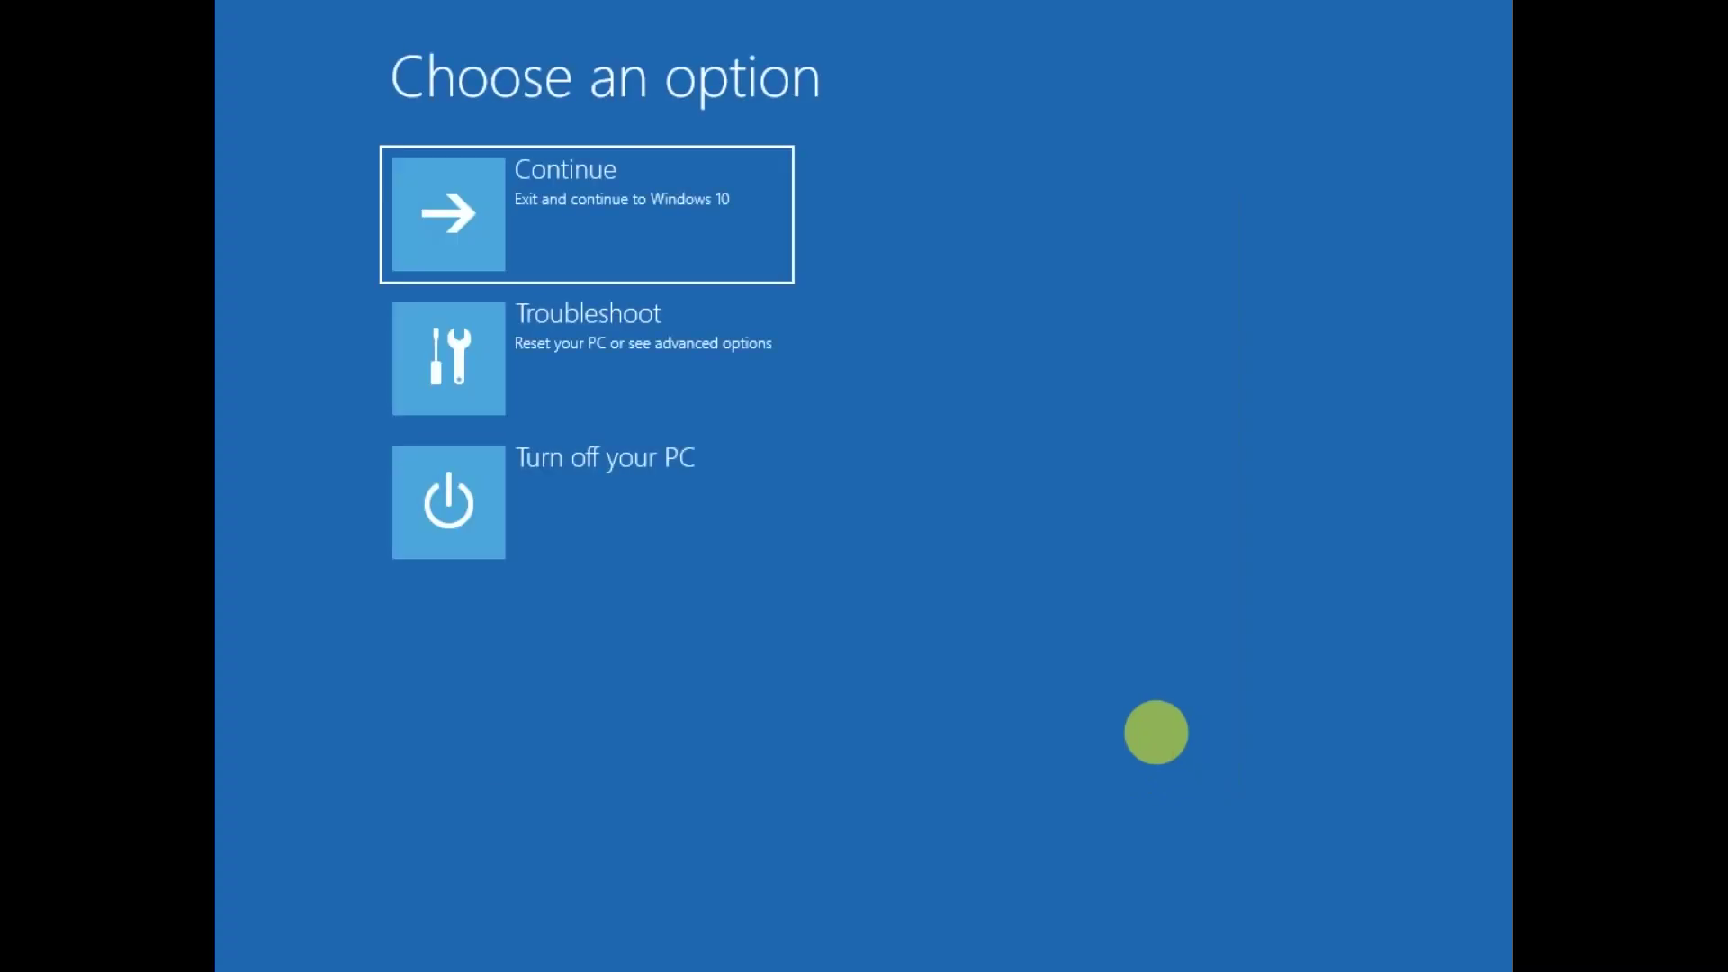
left_click(648, 331)
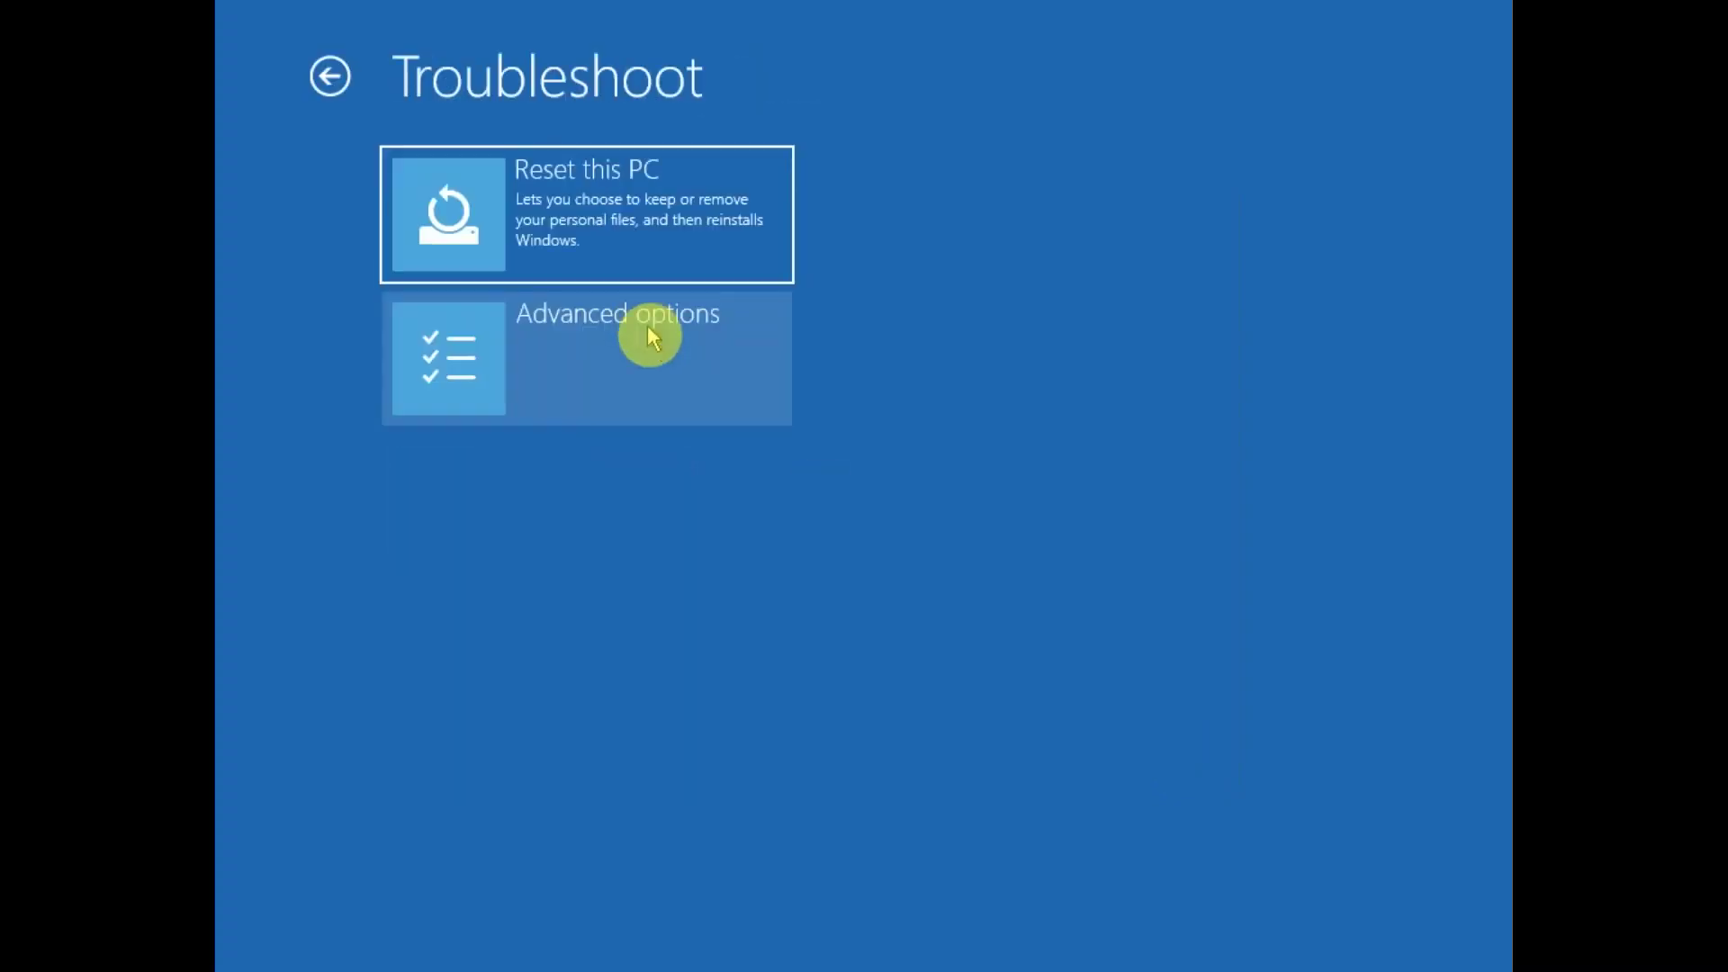
left_click(657, 385)
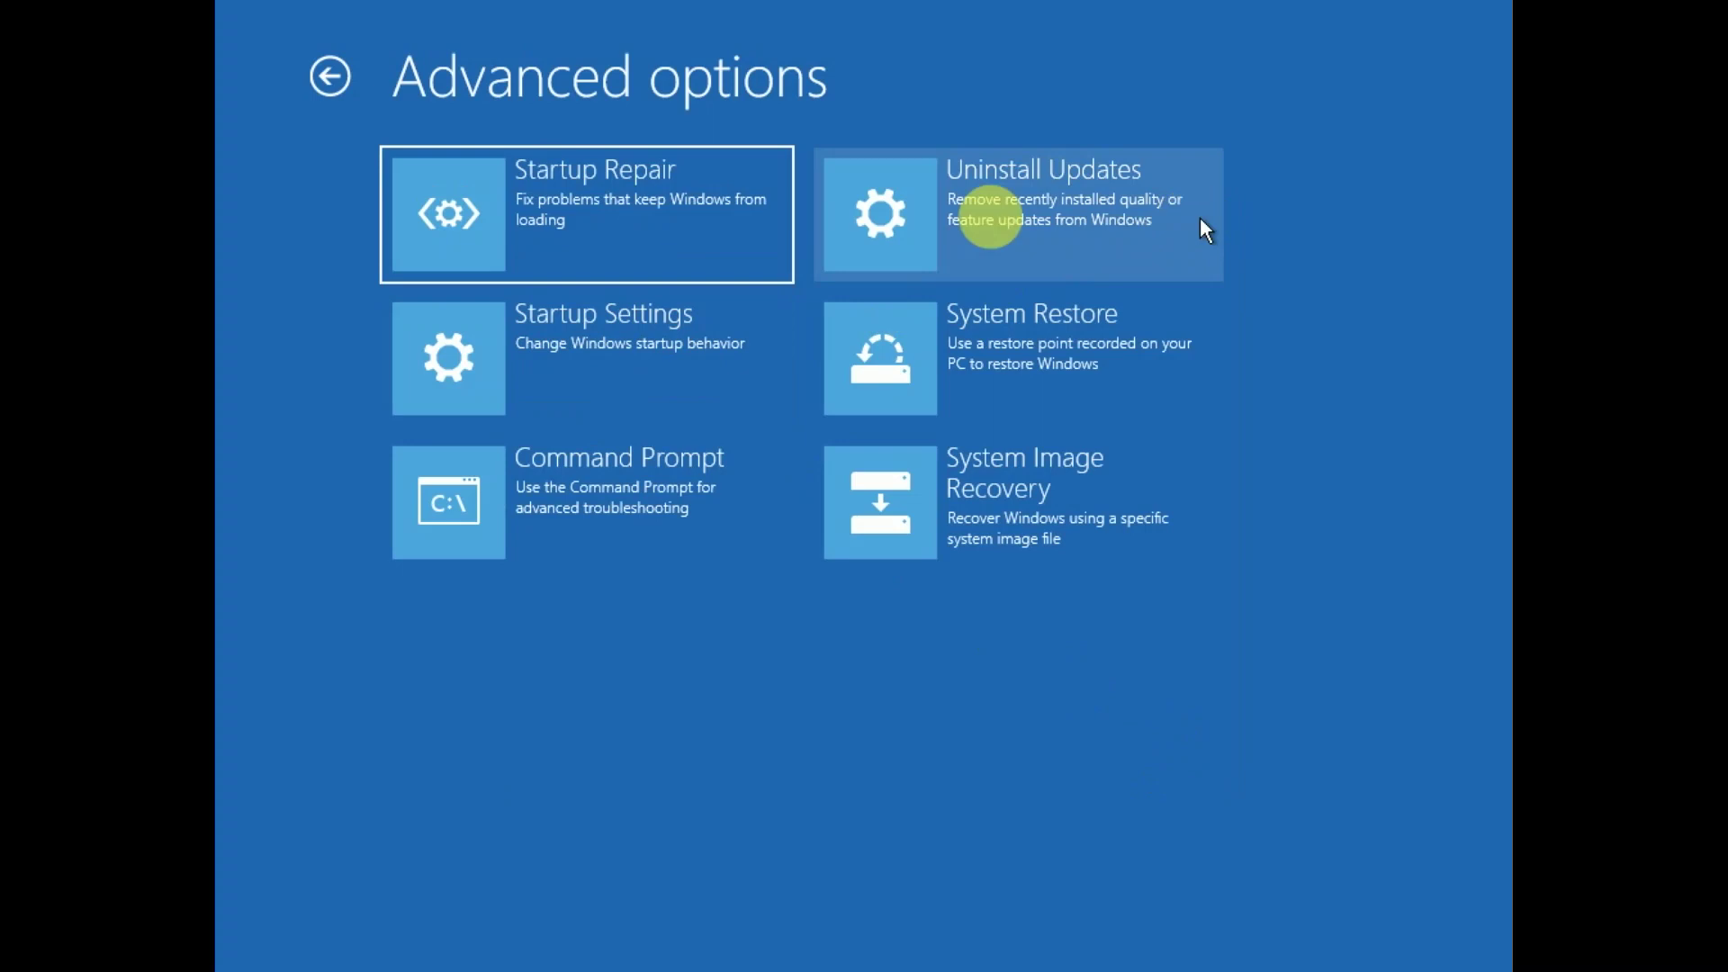
left_click(1047, 225)
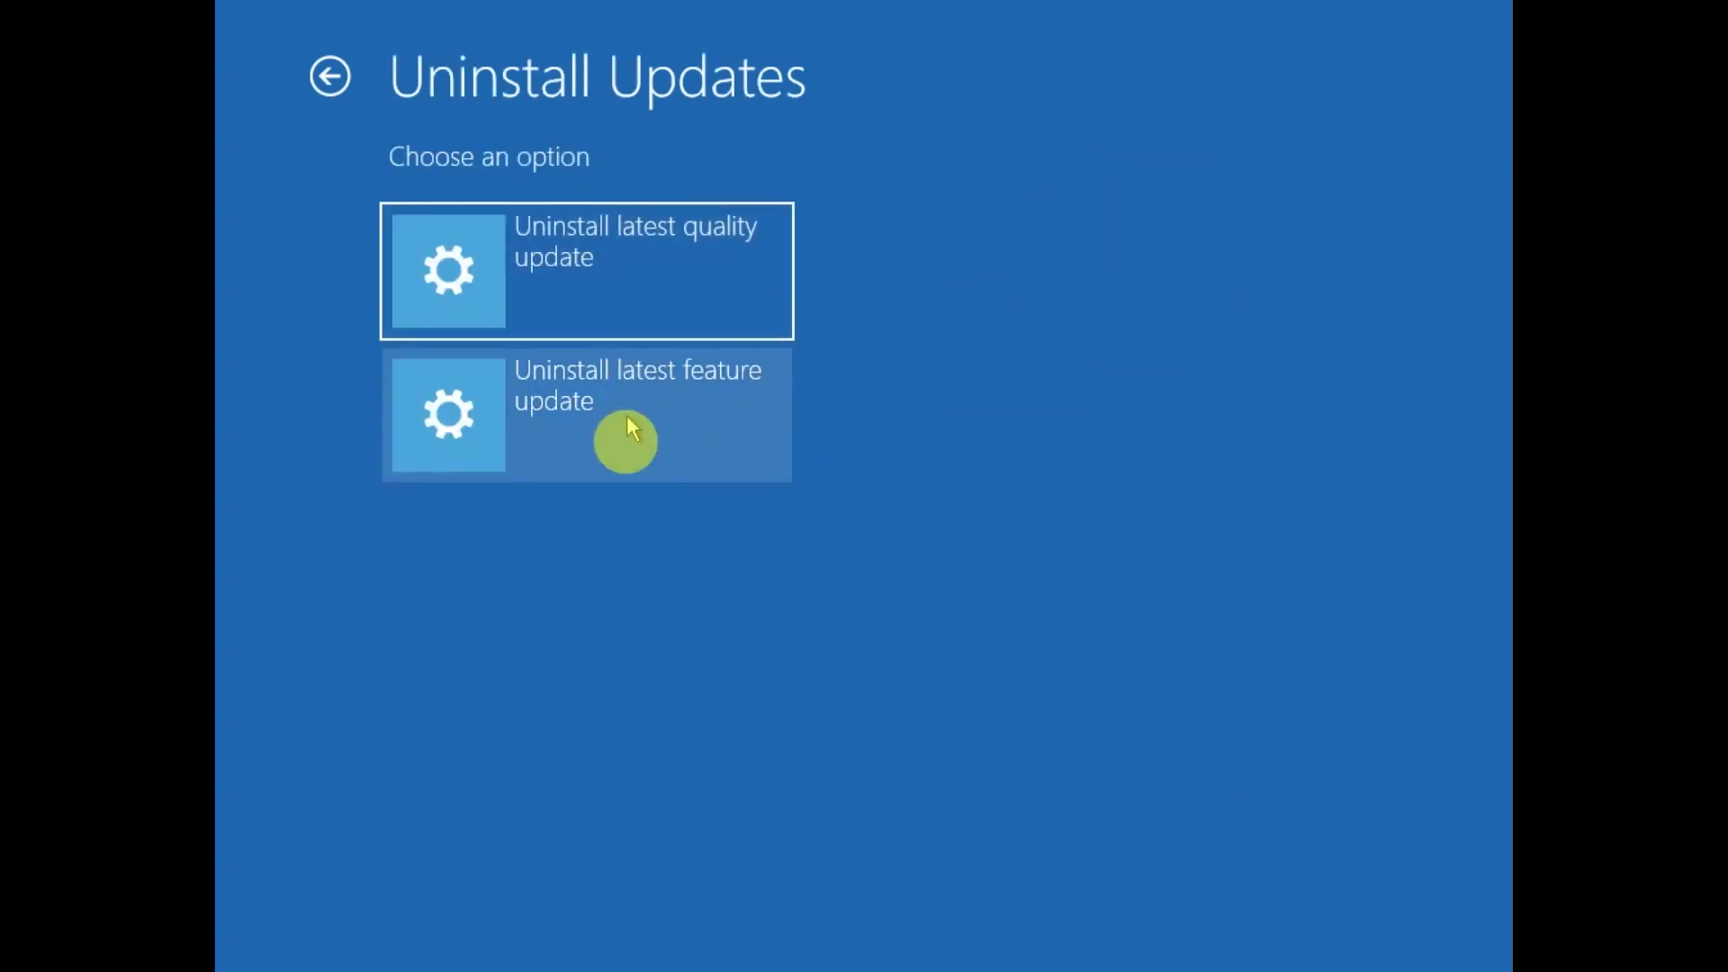
left_click(329, 76)
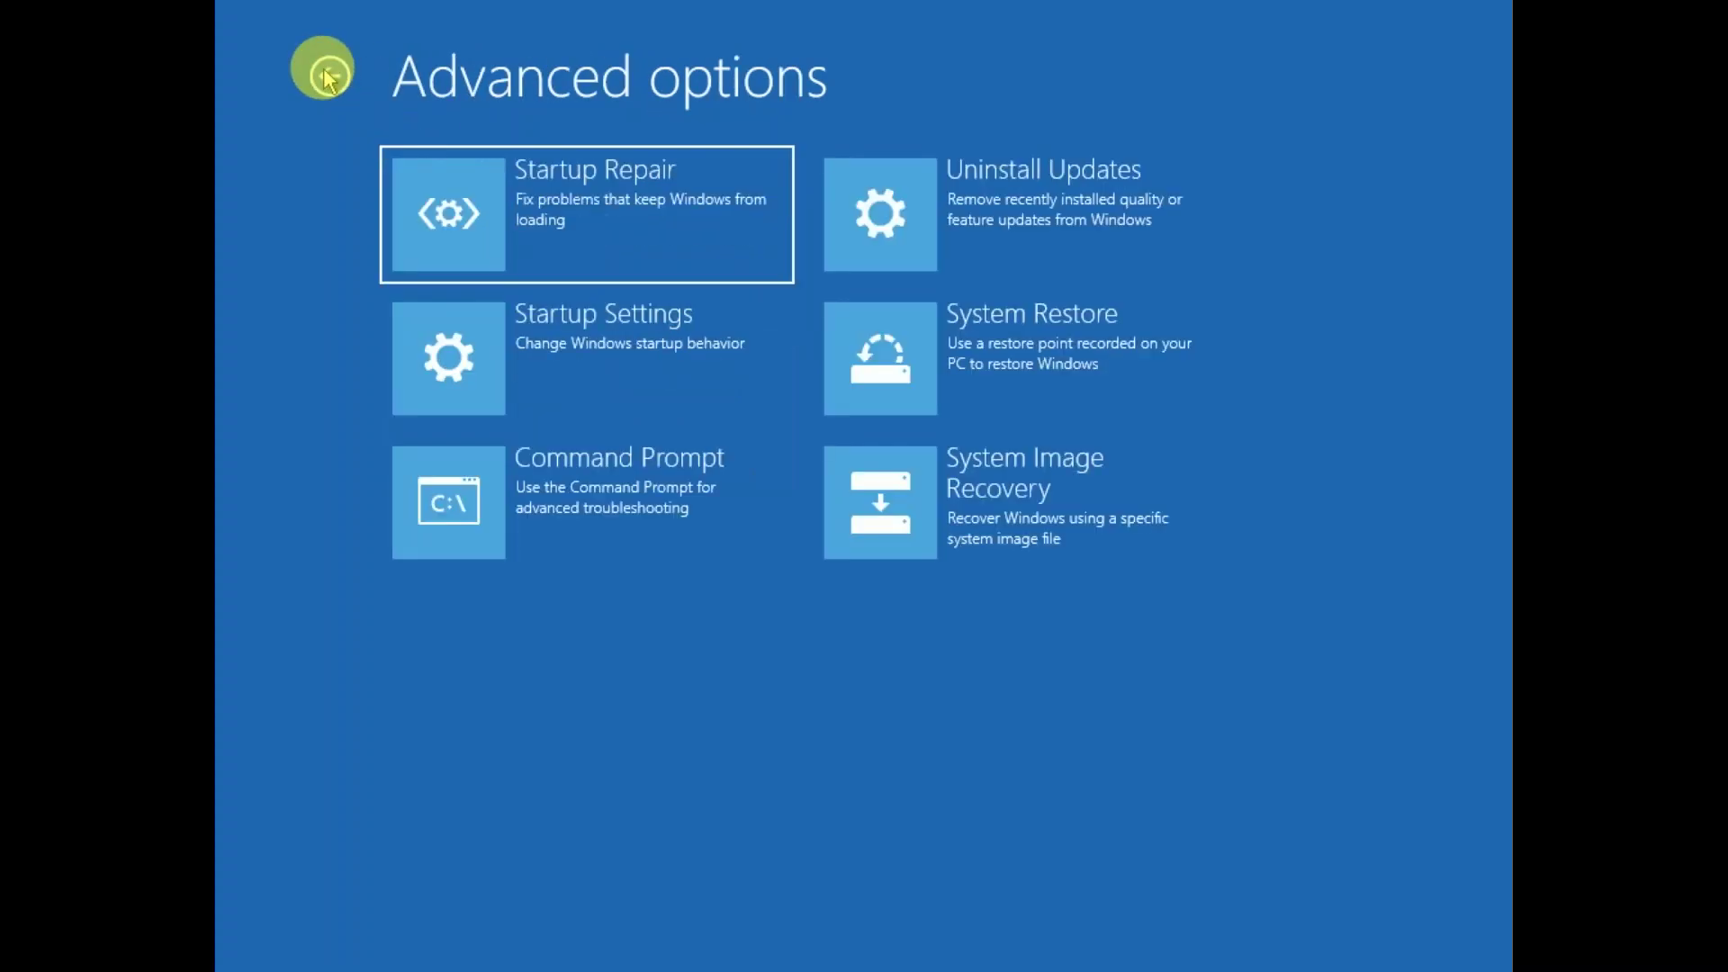
left_click(329, 75)
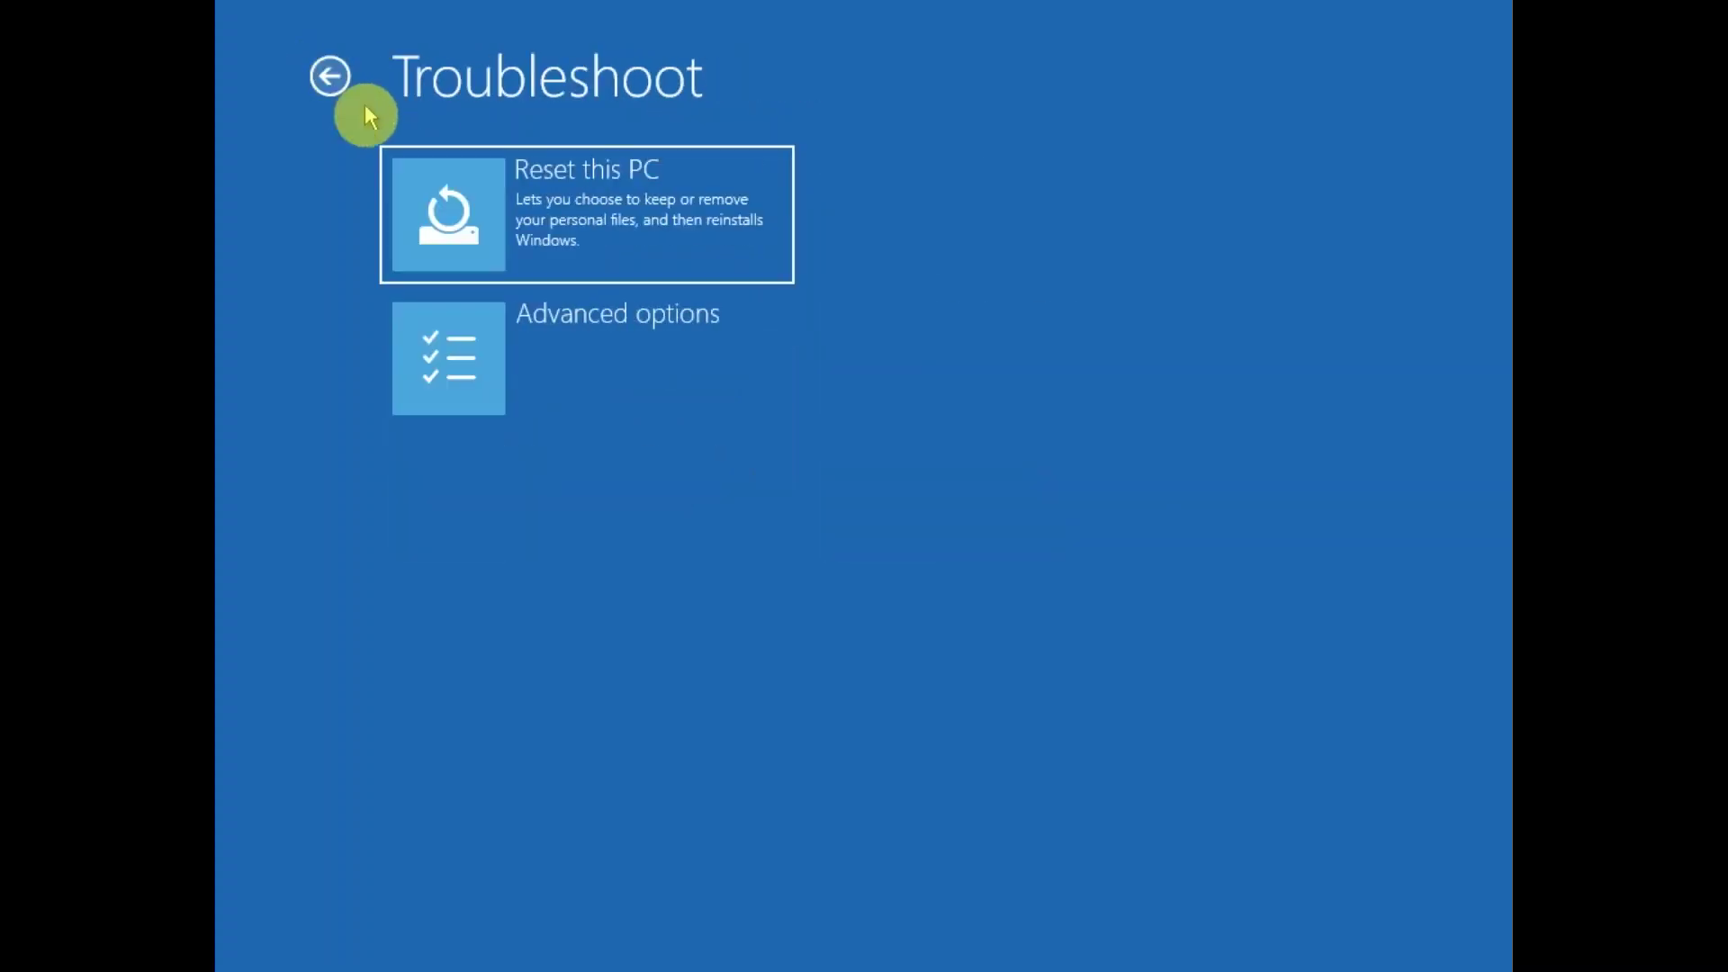
Step: View the Reset this PC options, then continue to Windows 10
left_click(677, 236)
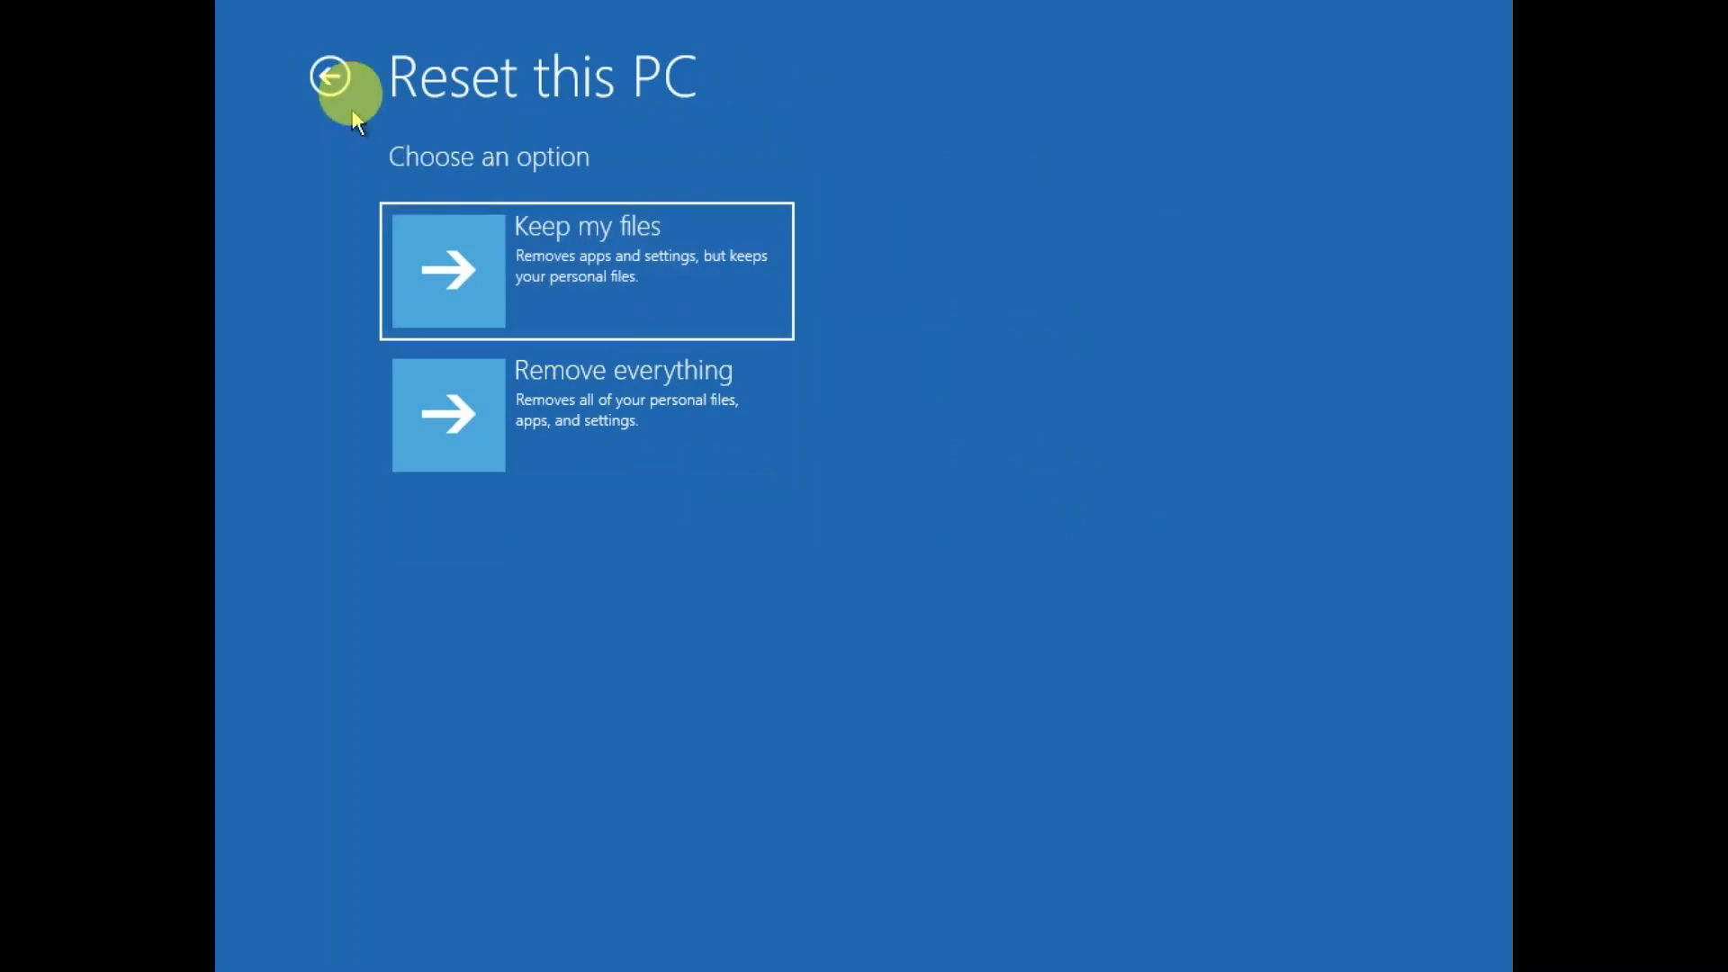
left_click(329, 76)
left_click(685, 225)
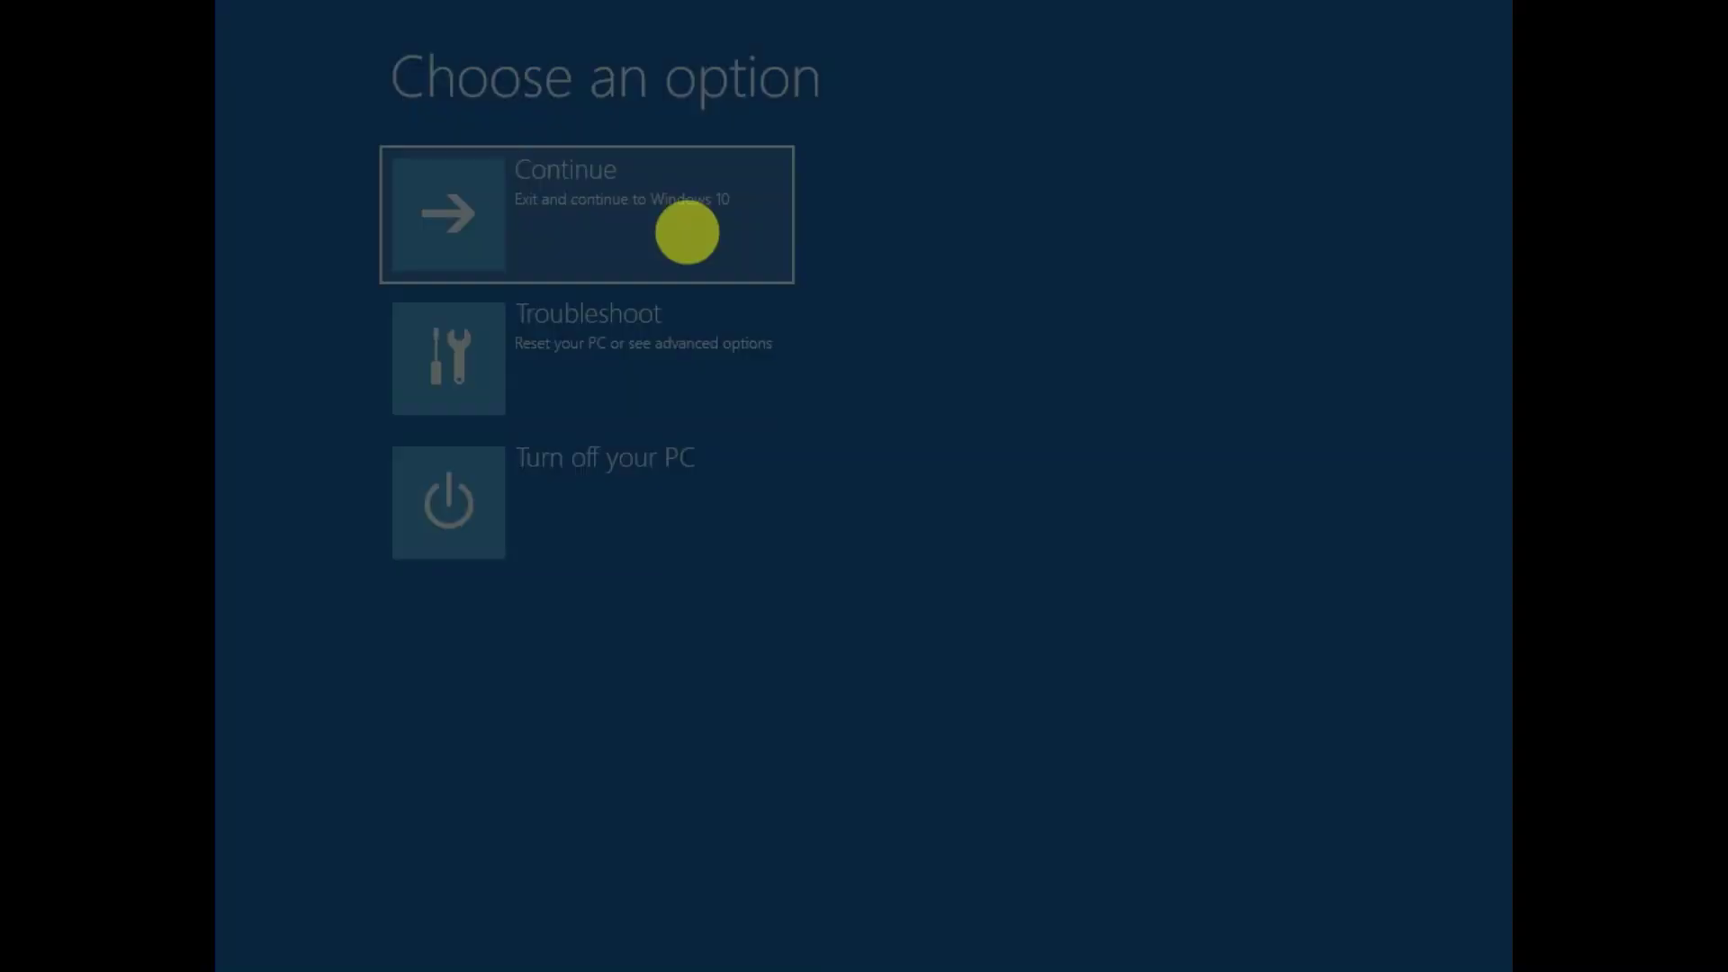